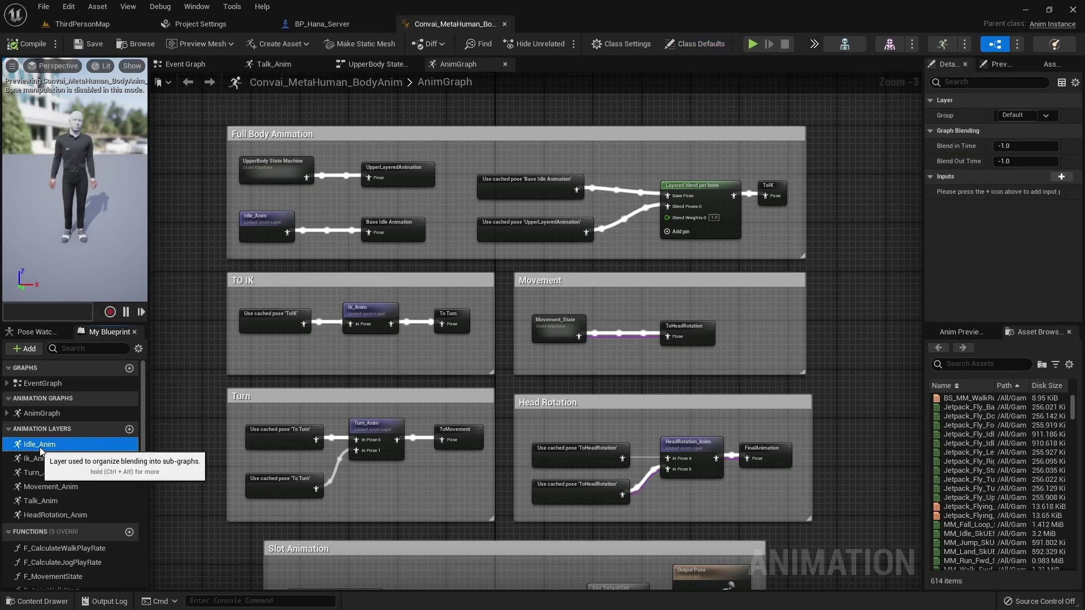
Open the Idle_Anim animation layer of Convai_MetaHuman_BodyAnim to view its graph.
double_click(41, 447)
right_click_drag(395, 334, 405, 342)
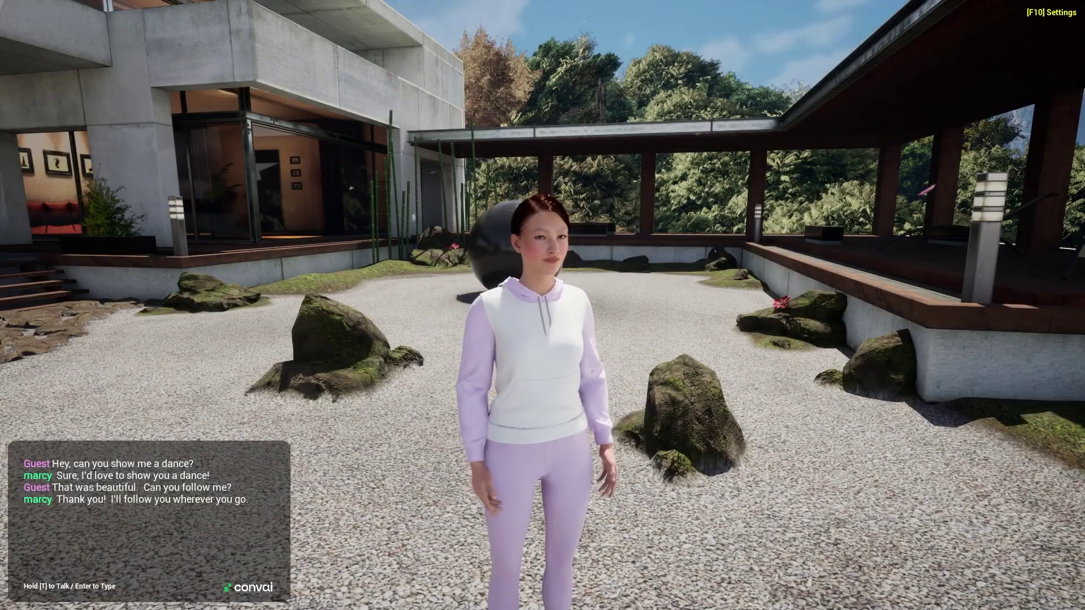
key("s")
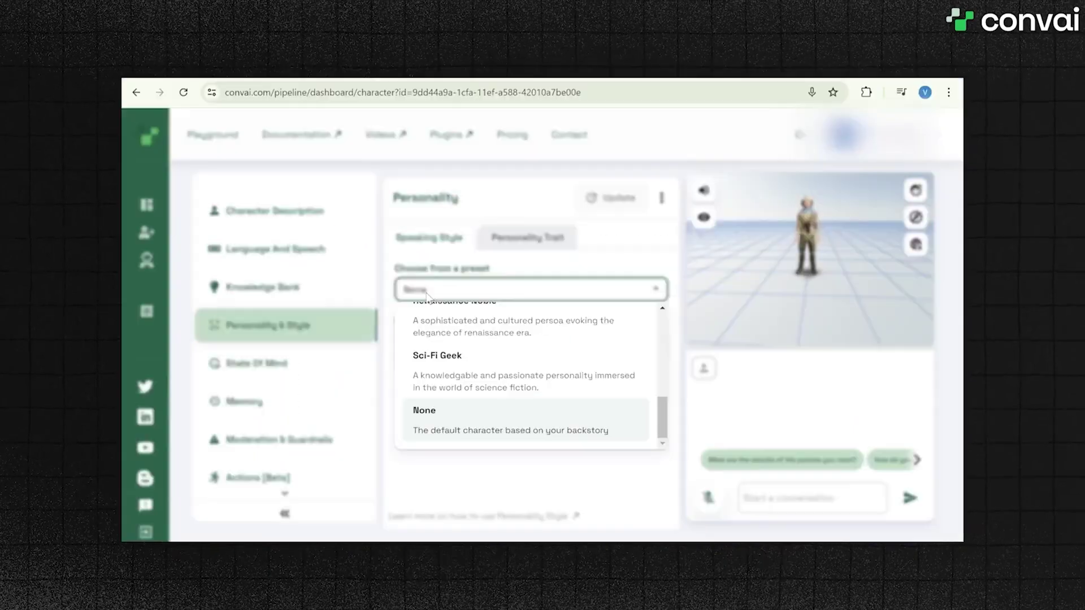
Browse the character's personality presets and enable action generation in the Convai dashboard.
scroll(449, 373, "up", 6)
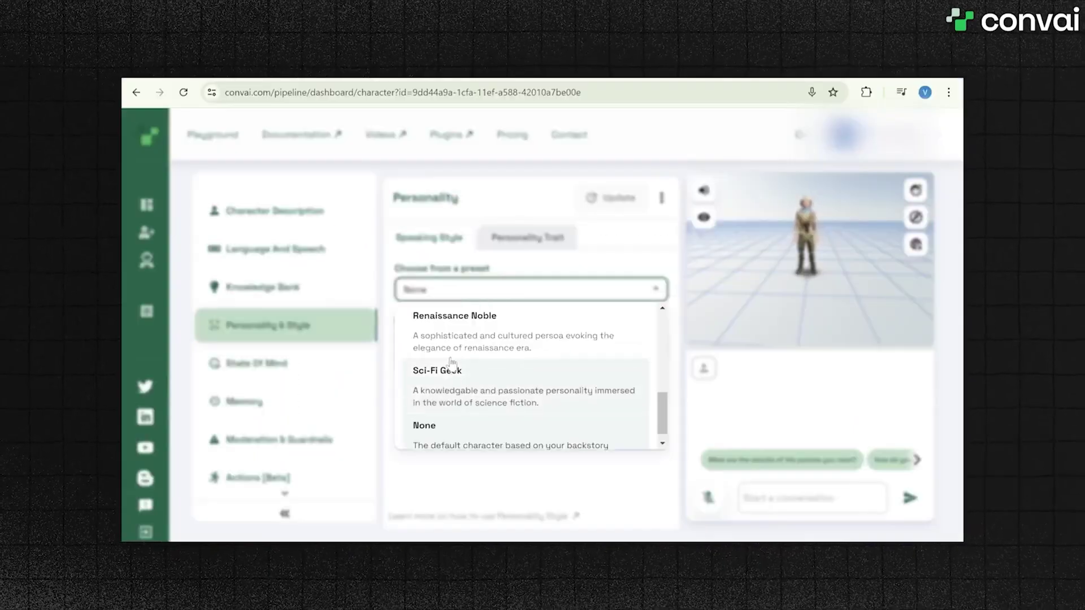
scroll(450, 365, "up", 1)
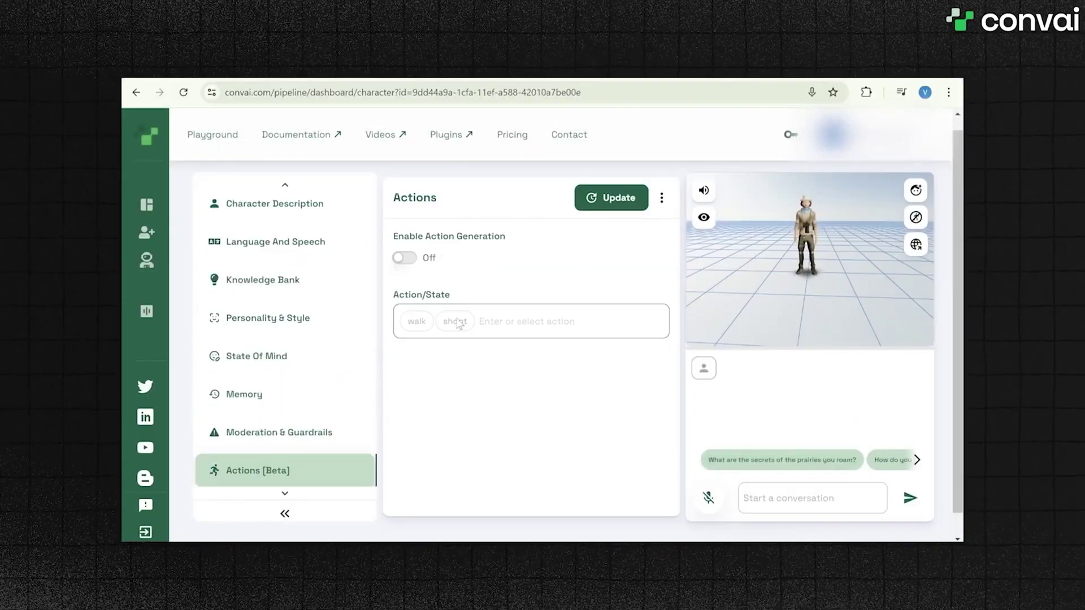
left_click(405, 258)
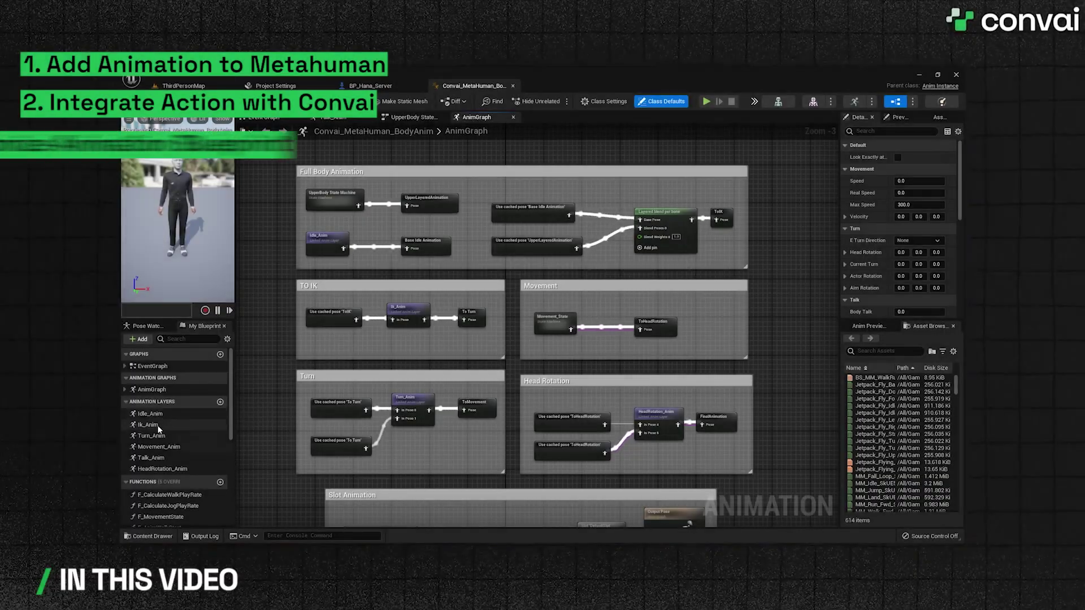
double_click(150, 414)
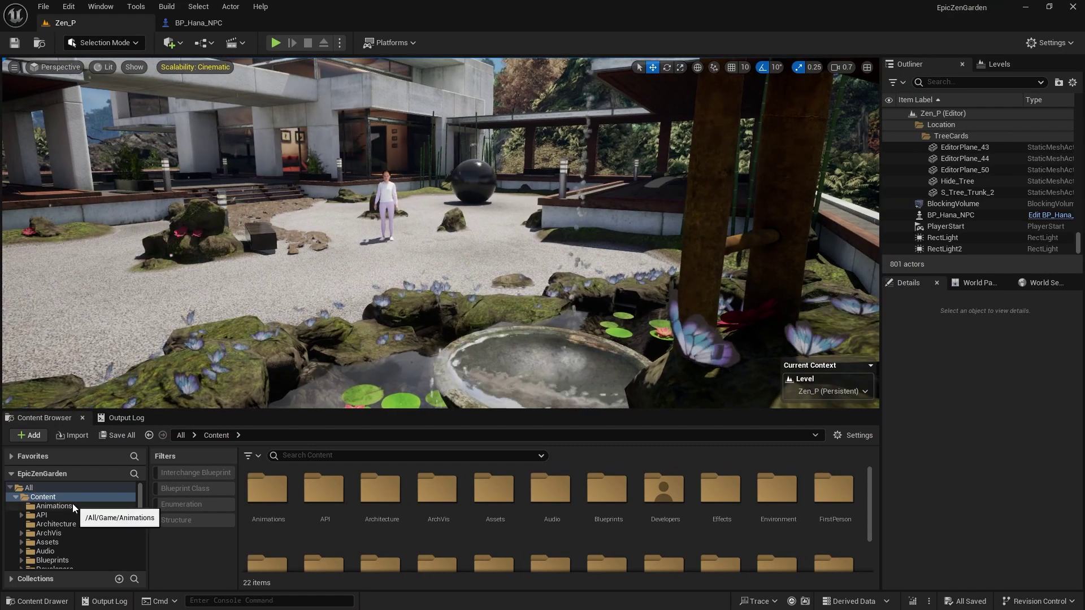
Open the dance animation sequence from the Animations folder and preview it in a wider viewport.
left_click(73, 506)
left_click(283, 514)
double_click(282, 515)
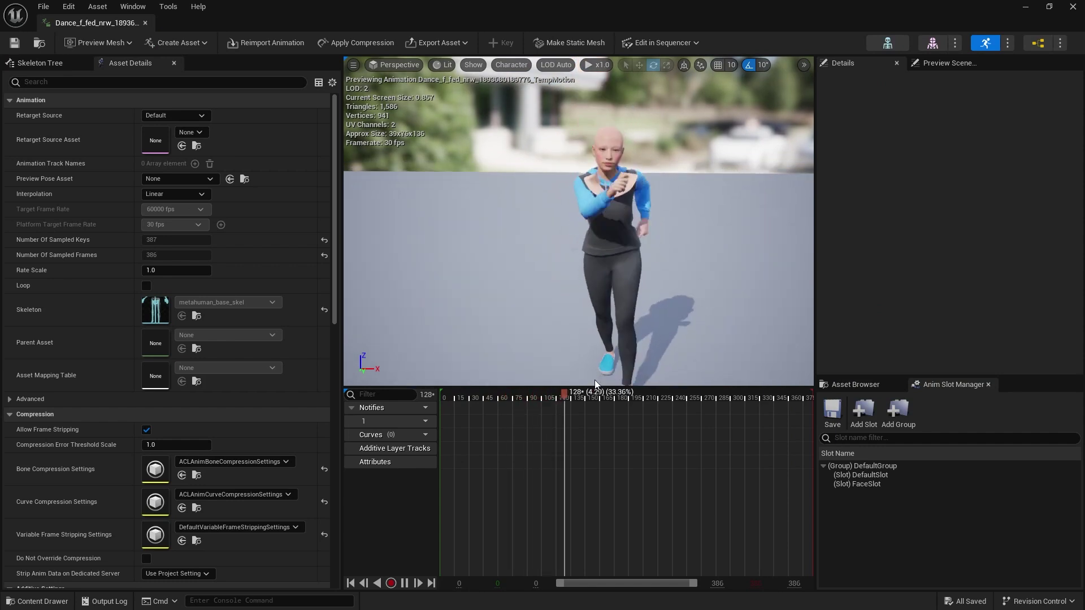
left_click_drag(341, 343, 234, 336)
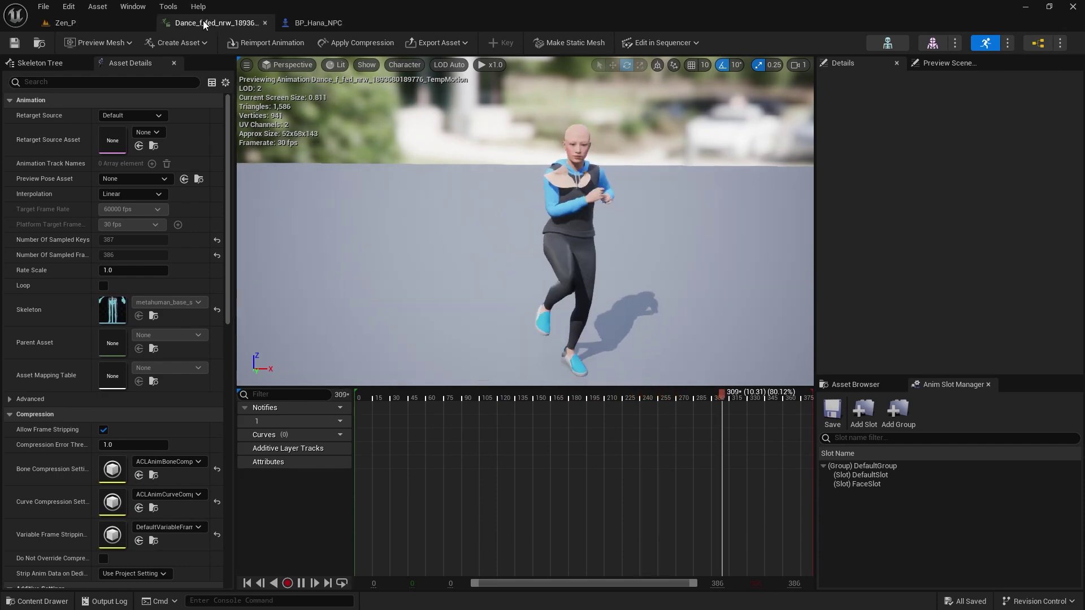
Create an animation montage from the dance animation sequence in the Animations folder, keeping its default name.
left_click(79, 24)
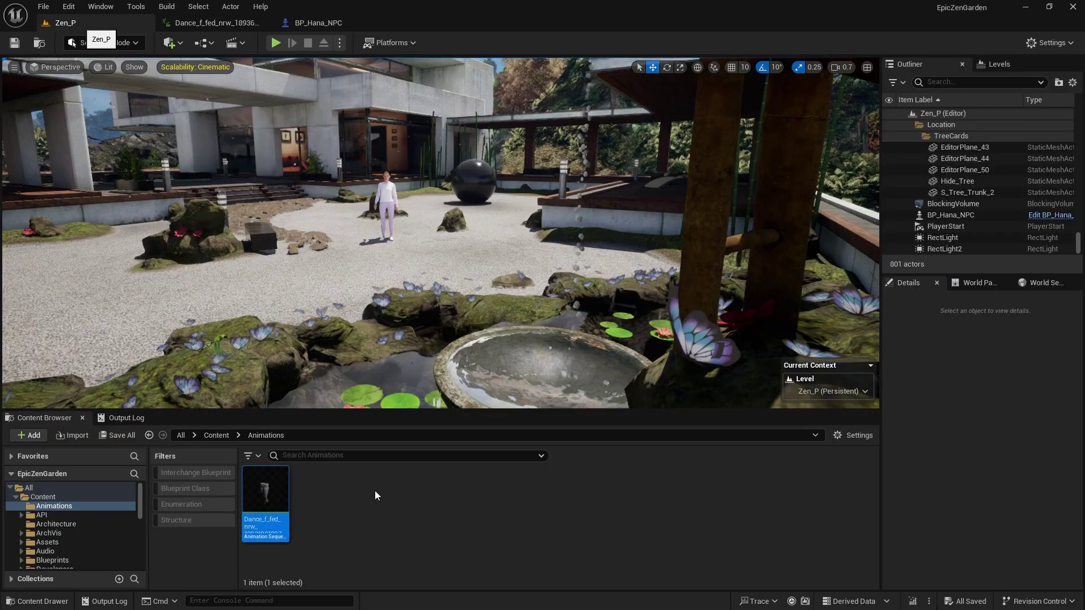
right_click(266, 497)
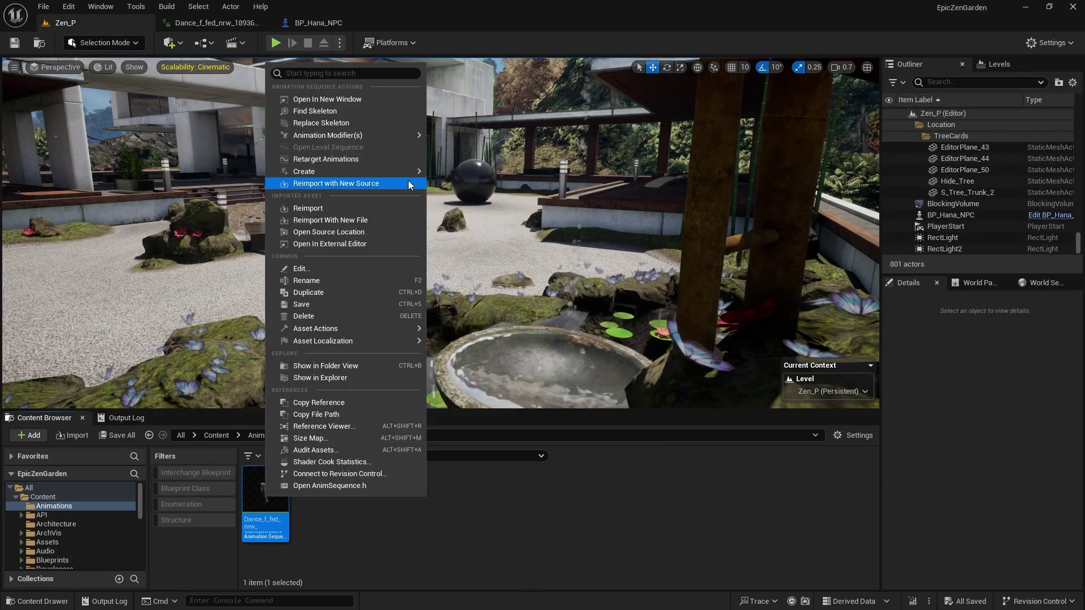
mouse_move(408, 173)
left_click(492, 189)
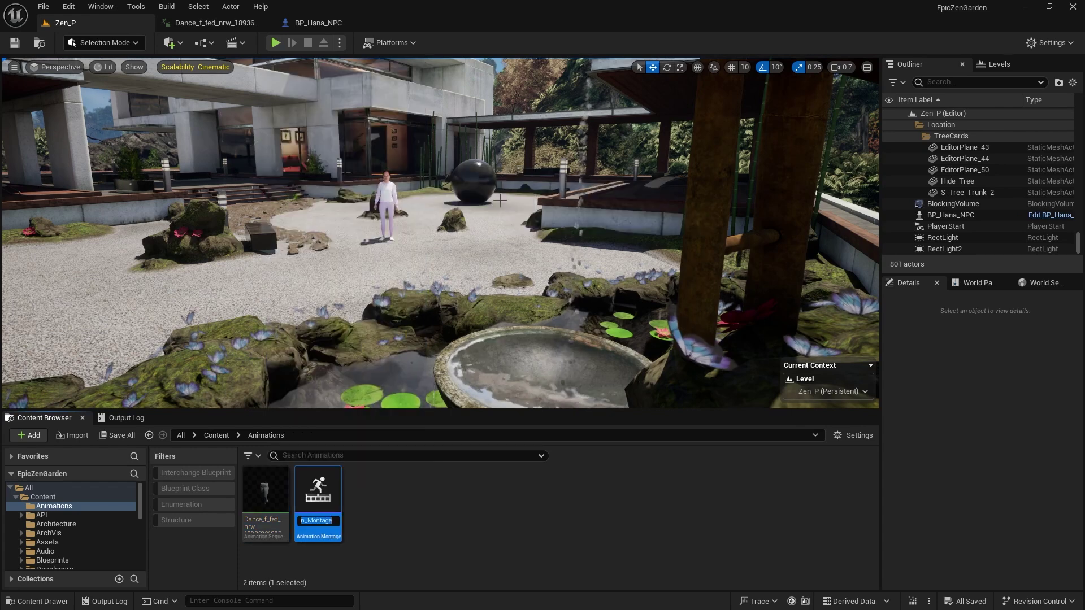
key("Return")
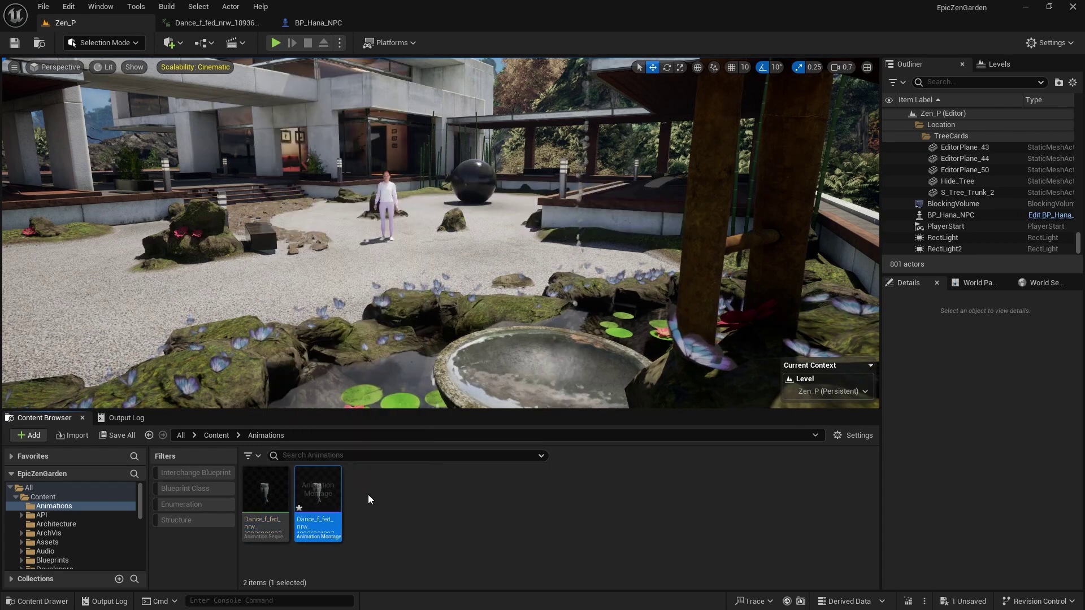
Set the dance montage's Blend In and Blend Out times to 1.0 and save the asset.
double_click(318, 495)
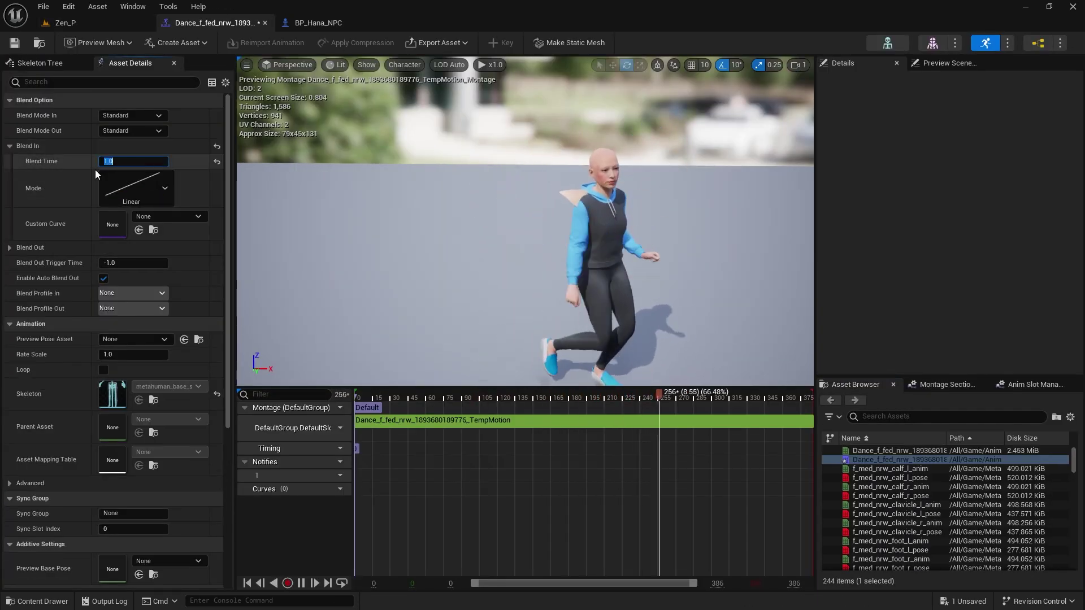
type("1")
key("Return")
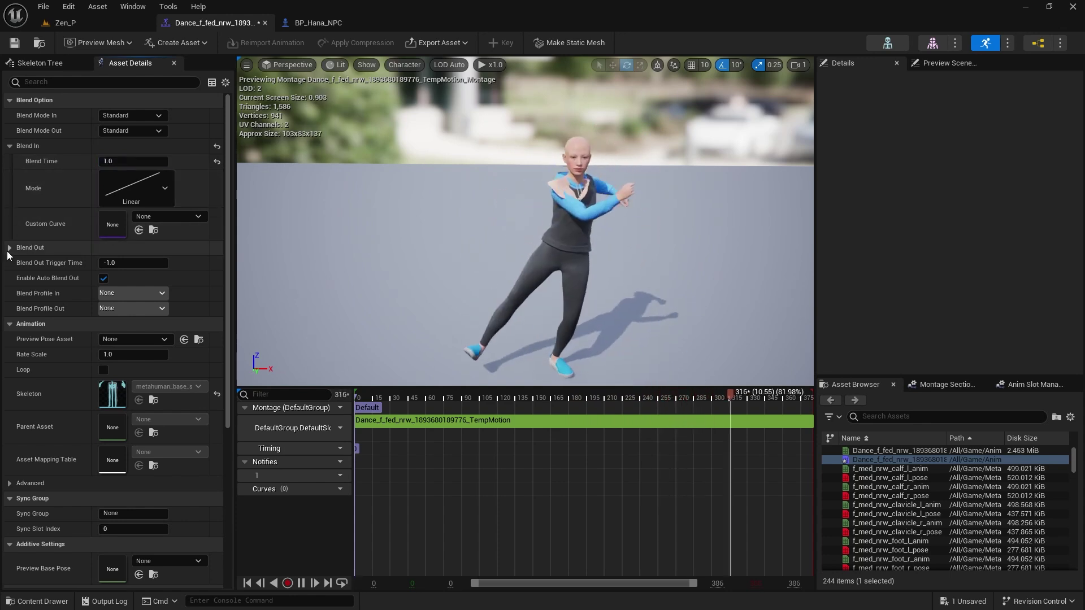
left_click(9, 249)
key("Return")
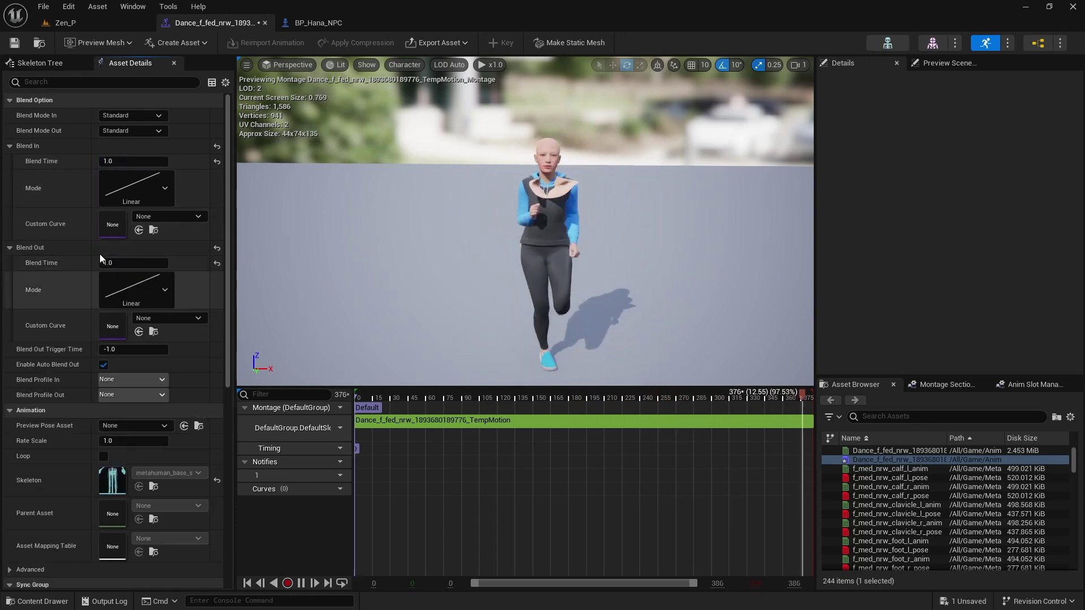
left_click(13, 44)
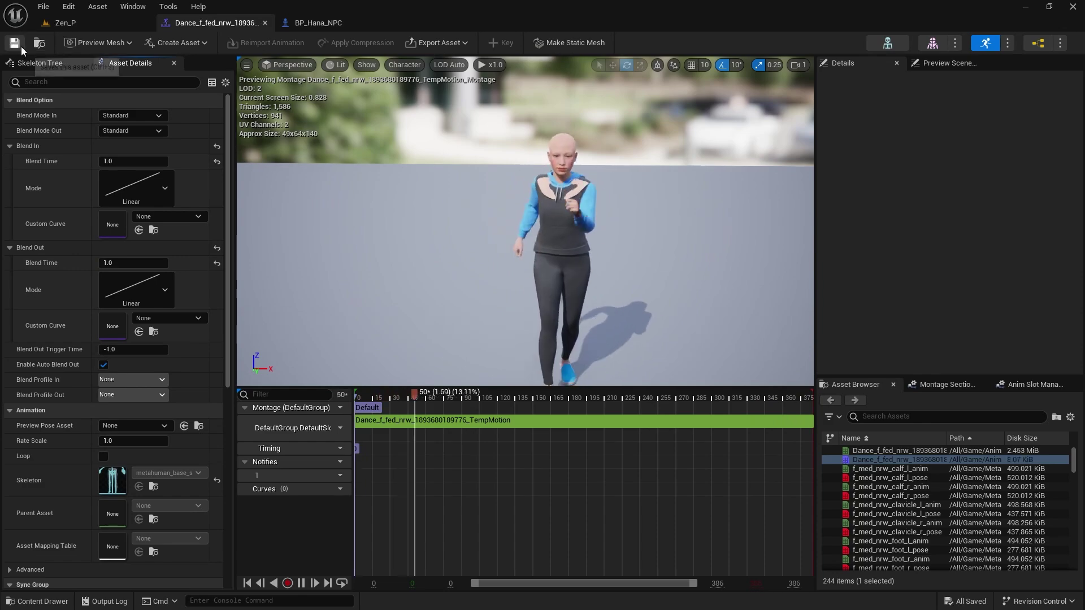
Select the BP_Hana_NPC character in the Zen_P level and open its blueprint for editing.
left_click(77, 25)
key("w")
right_click_drag(441, 233, 412, 203)
scroll(401, 207, "down", 2)
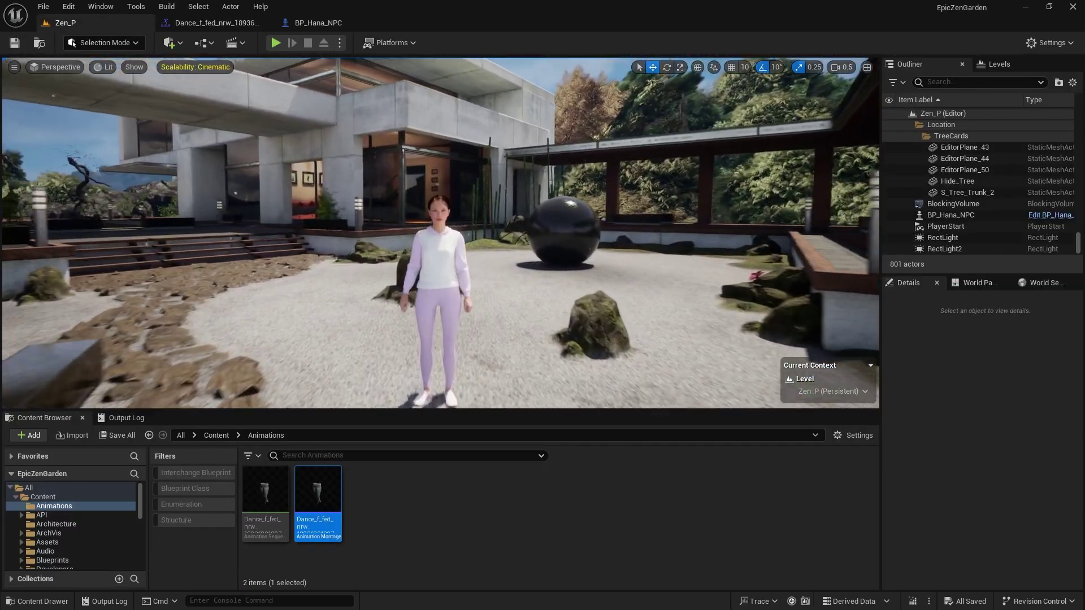
left_click(463, 235)
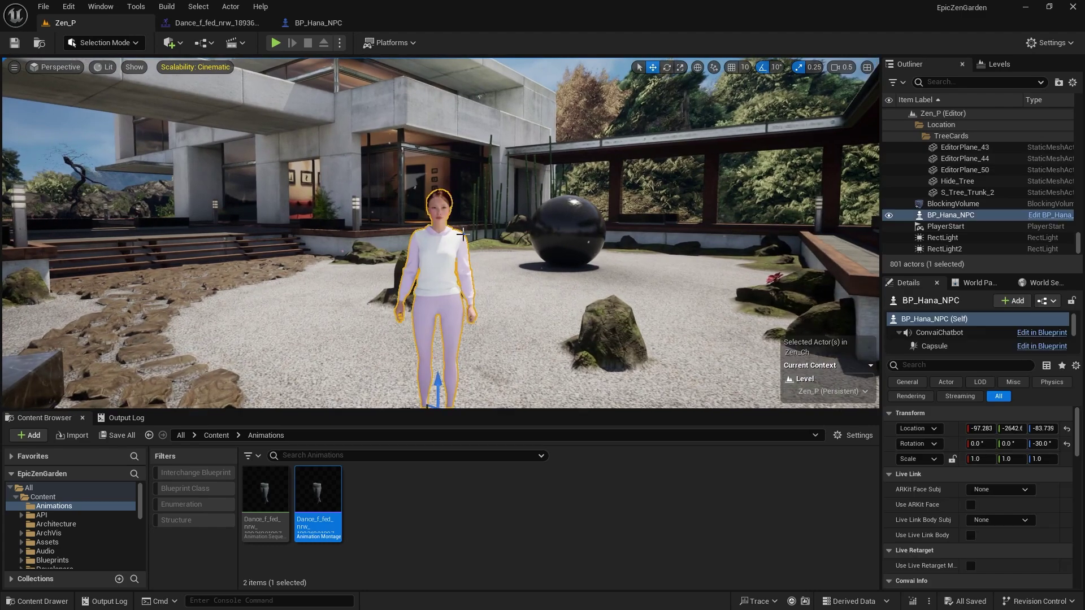
left_click(1039, 215)
Add a Play Montage node to the Event Graph, executed after the Hair LODSetup node.
scroll(428, 315, "up", 5)
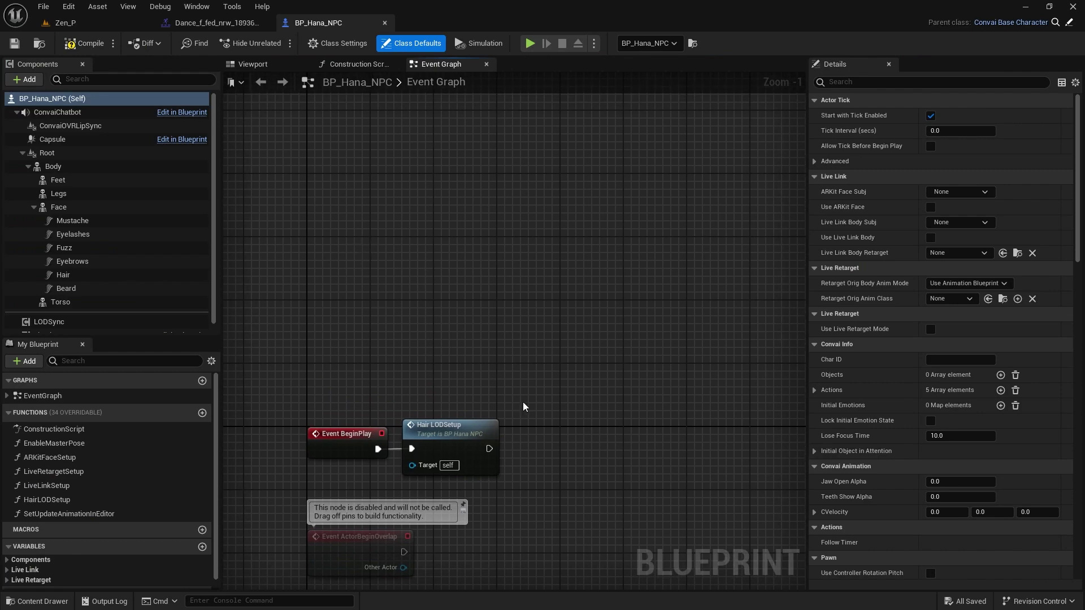
scroll(524, 407, "up", 1)
right_click_drag(523, 407, 467, 341)
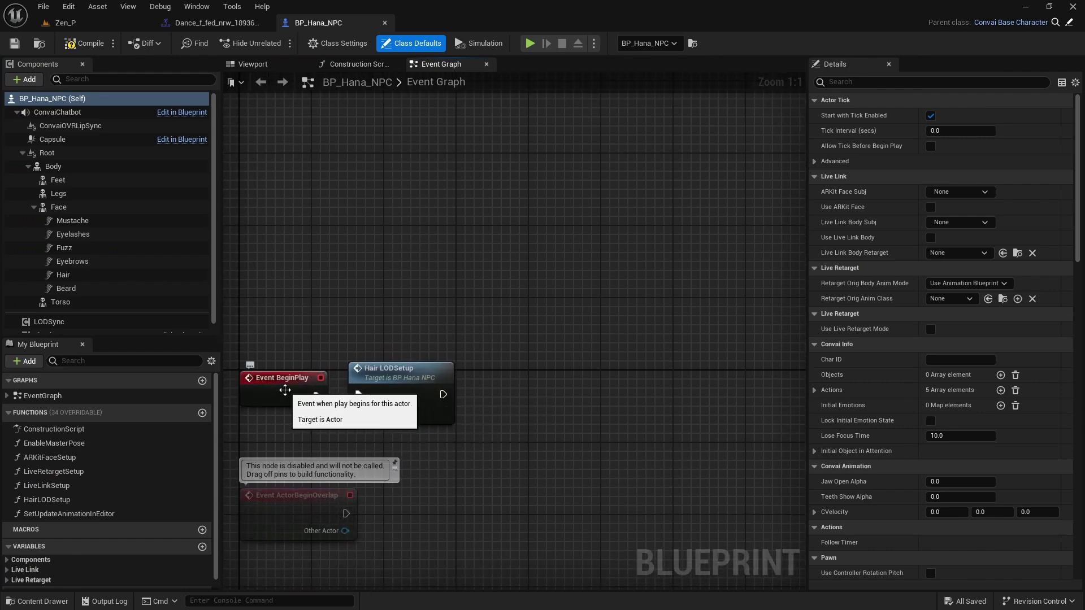
left_click_drag(285, 390, 276, 387)
left_click_drag(463, 394, 565, 388)
type("play monta")
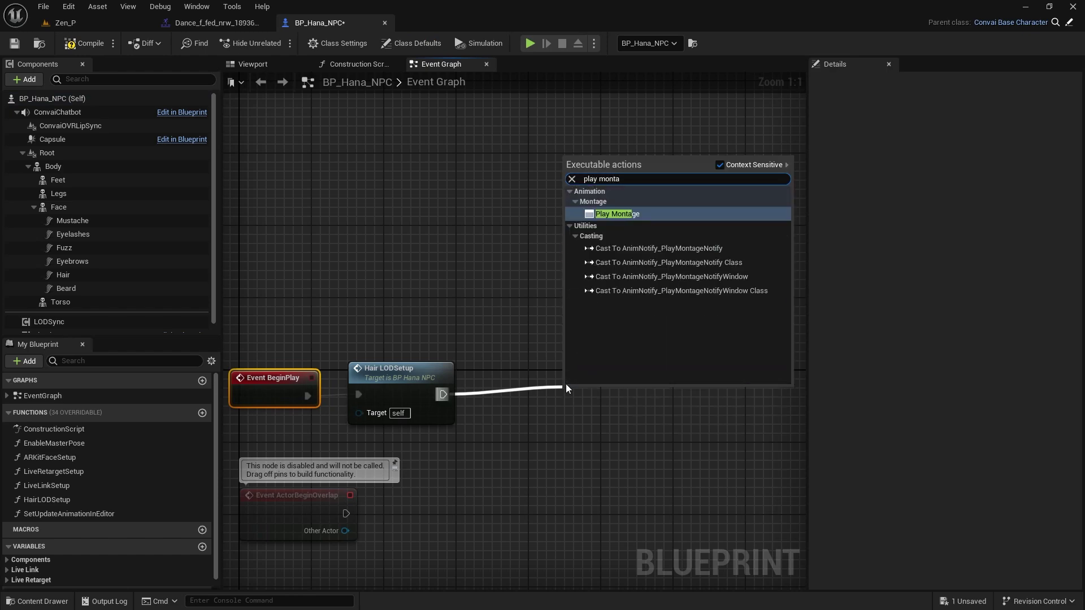
key("Return")
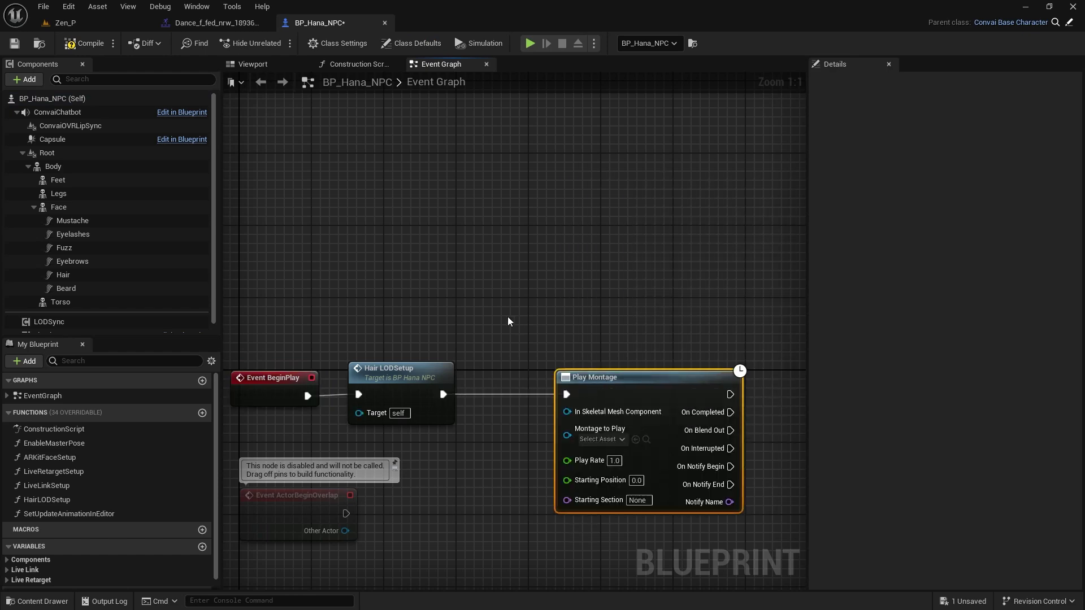
Add a reference to the Body component and connect it to Play Montage's In Skeletal Mesh Component input.
left_click(57, 167)
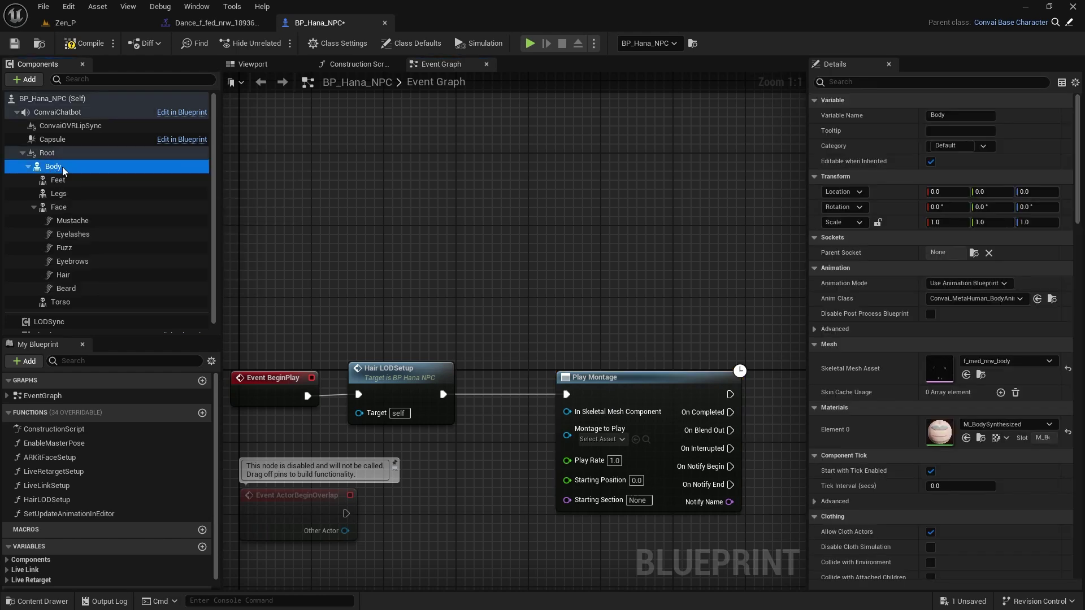
left_click_drag(59, 170, 508, 294)
left_click_drag(562, 299, 573, 414)
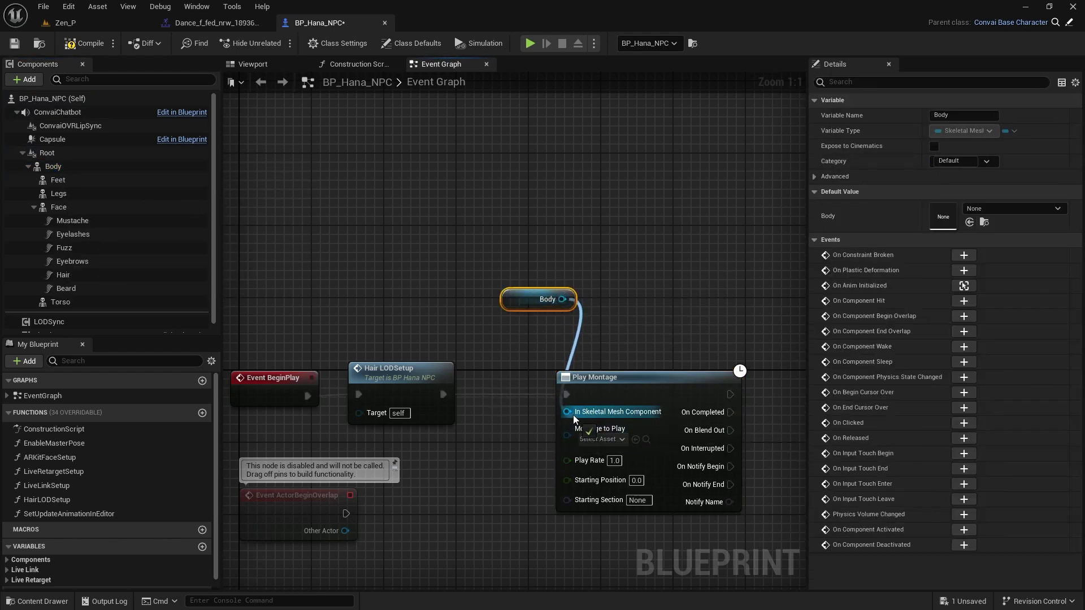
right_click_drag(519, 298, 467, 213)
left_click(548, 353)
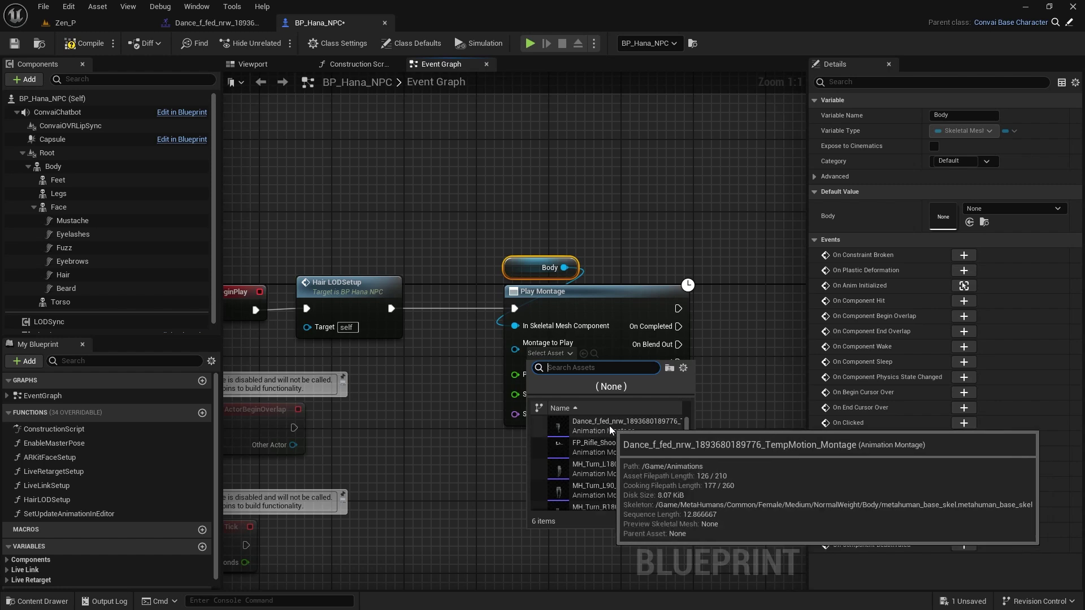
left_click(564, 432)
left_click(297, 214)
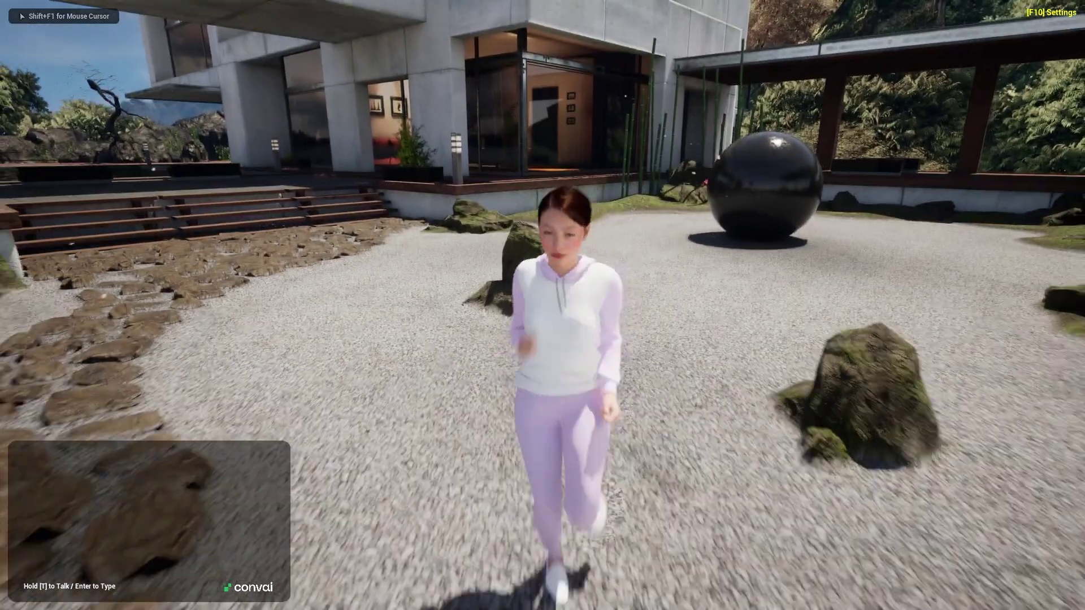
Move around the character in the running level to watch its dance animation, and end the play session.
key("d")
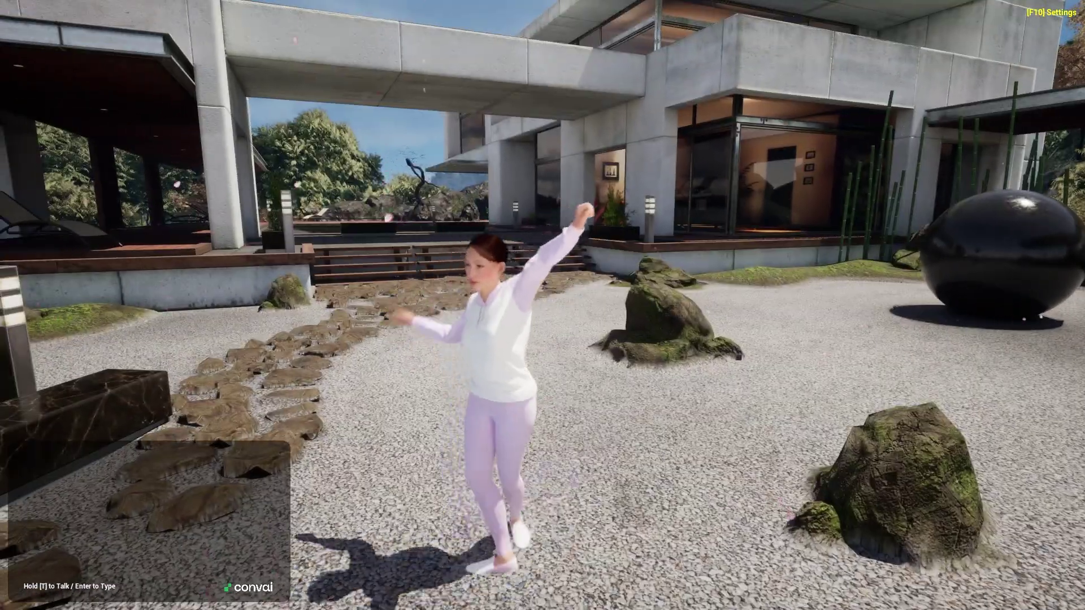
key("a")
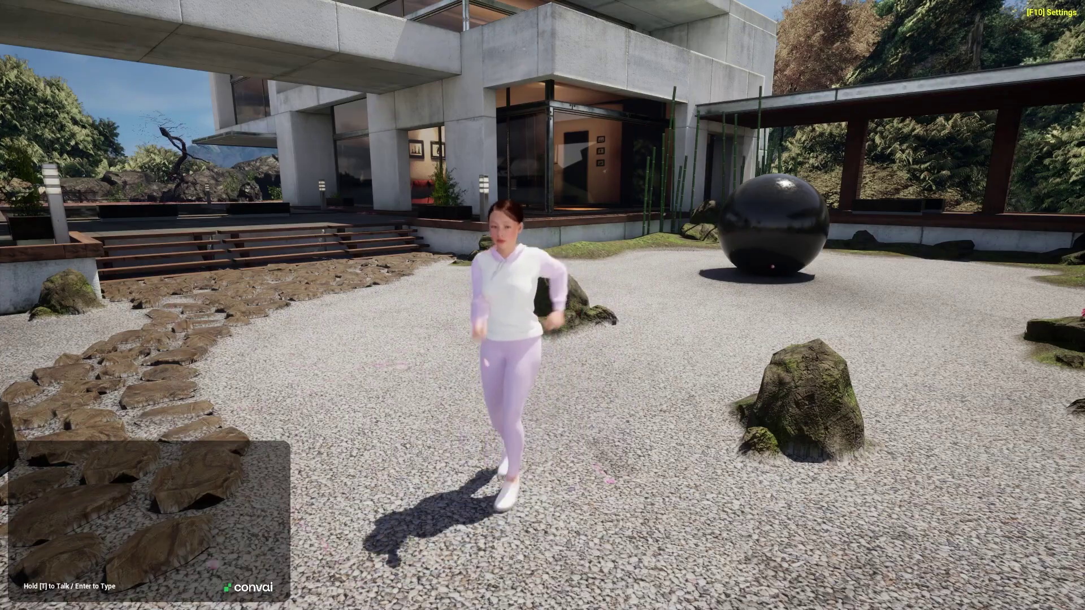
key("Escape")
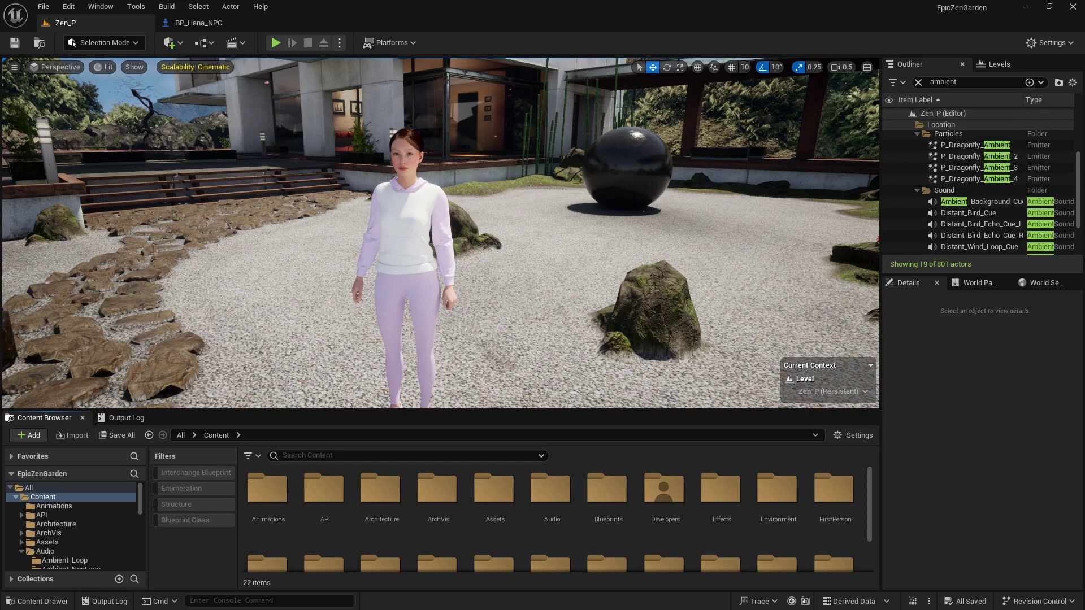
Open the Convai plugin section of the project settings.
left_click(71, 11)
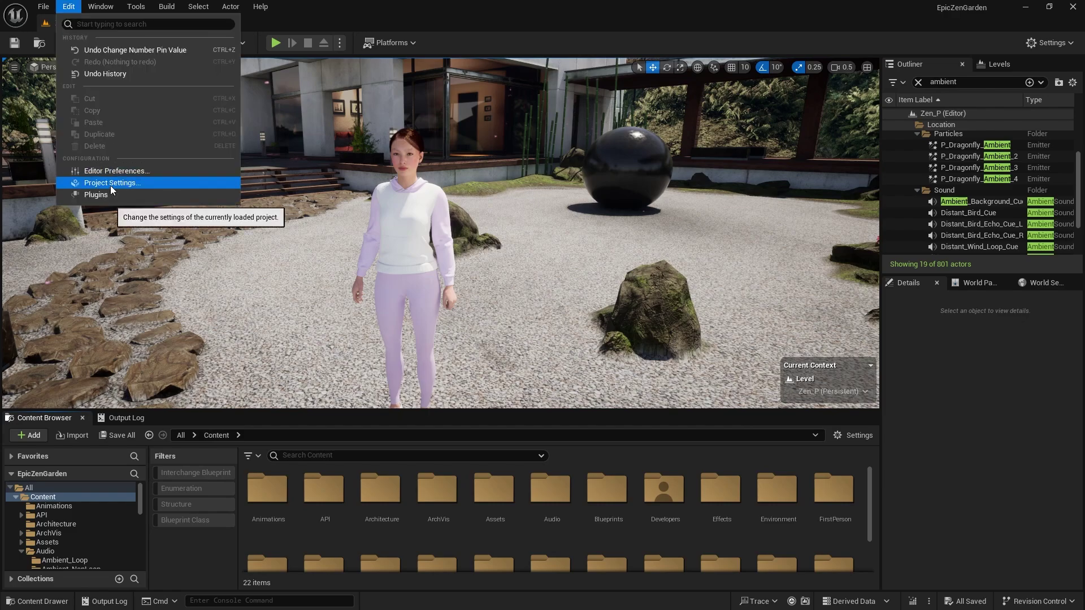
left_click(110, 185)
left_click_drag(171, 181, 177, 480)
scroll(102, 370, "down", 4)
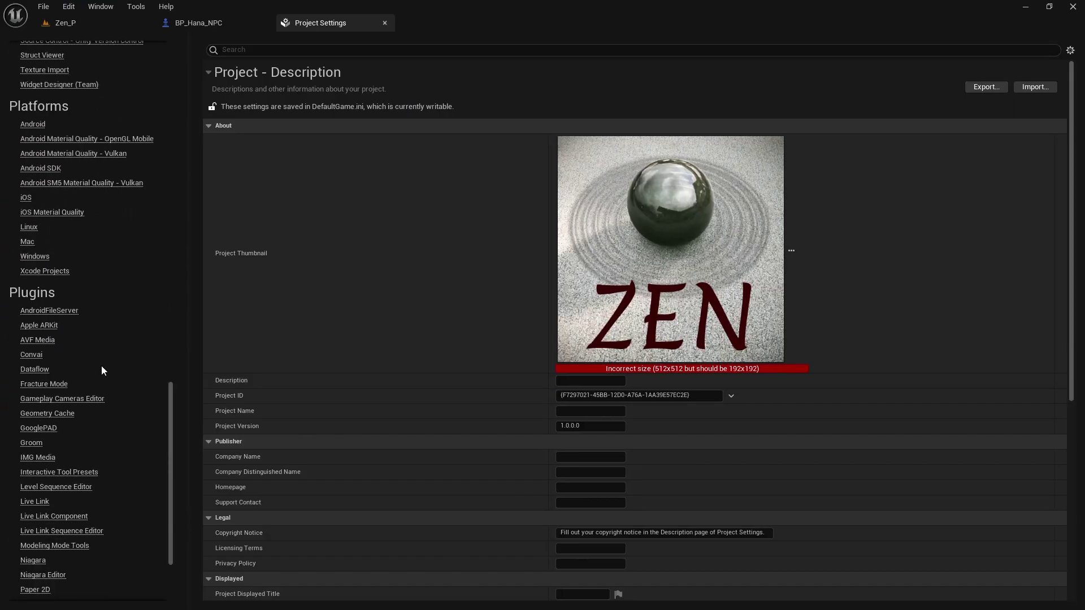
left_click(28, 355)
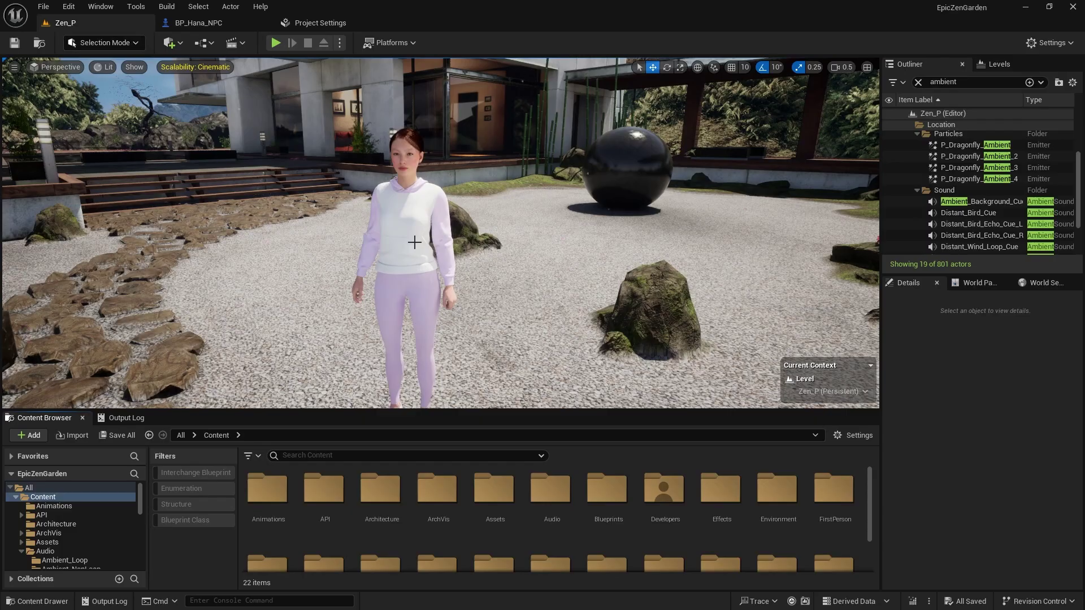
Add a Dances element to the Actions array of the BP_Hana_NPC character in the level.
left_click(414, 242)
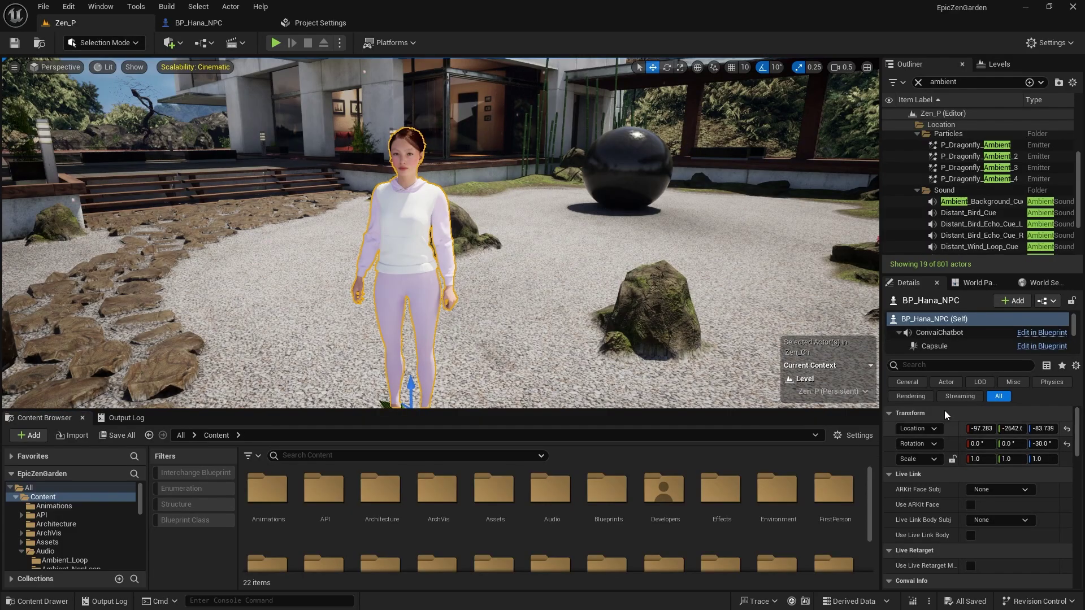
scroll(964, 470, "down", 8)
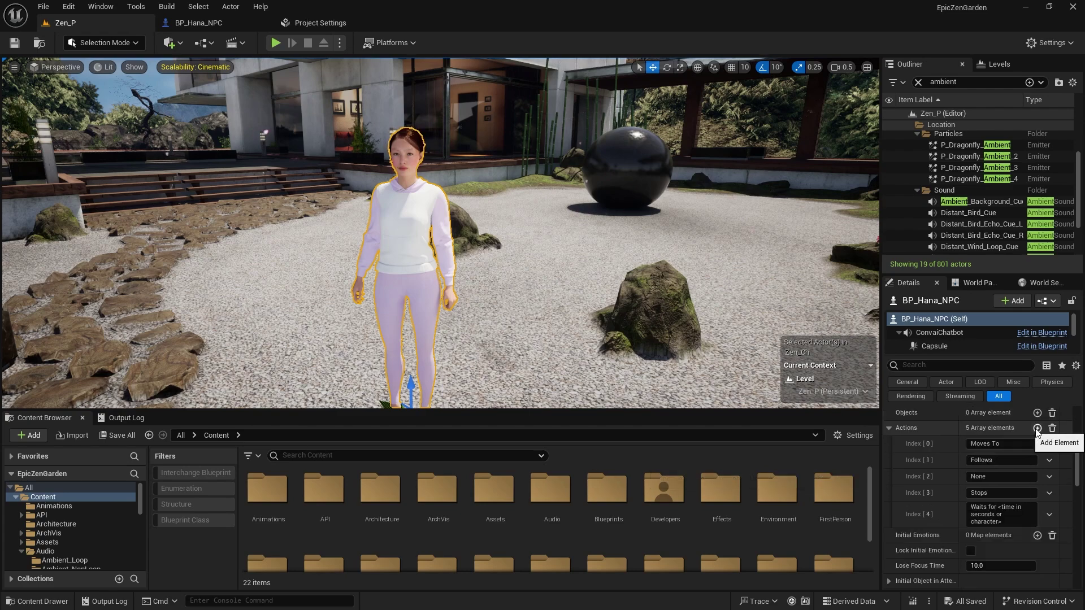
left_click(1037, 428)
left_click(988, 535)
type("D")
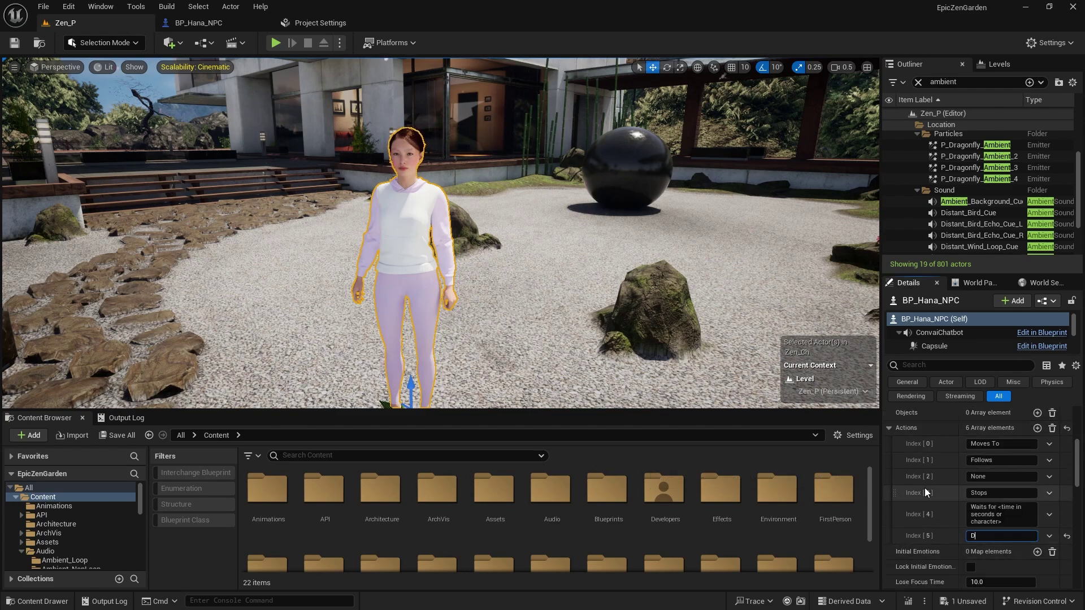
type("ances")
key("Return")
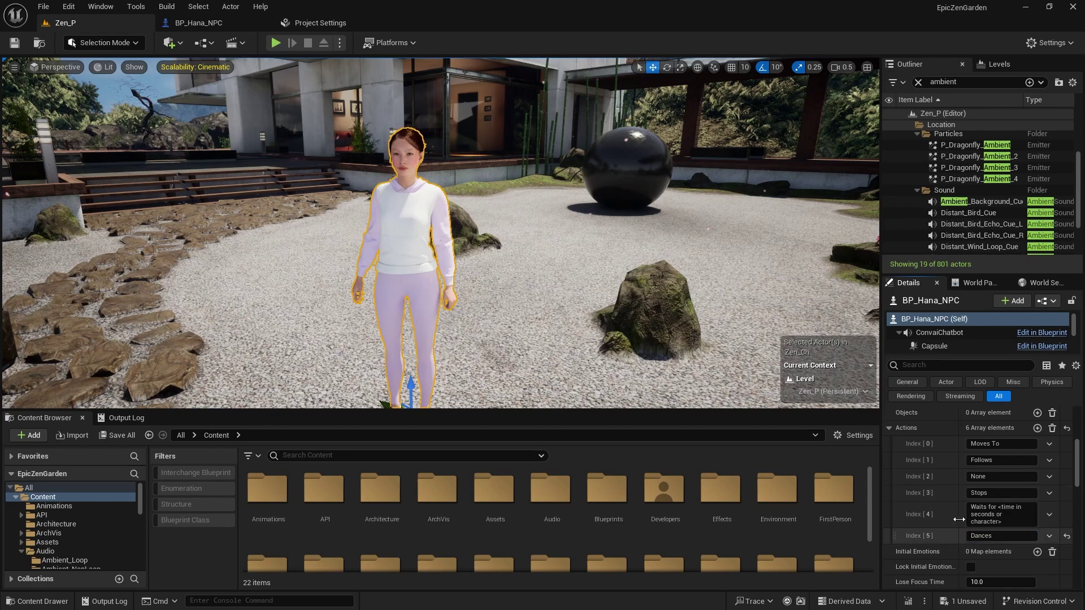
scroll(993, 479, "up", 1)
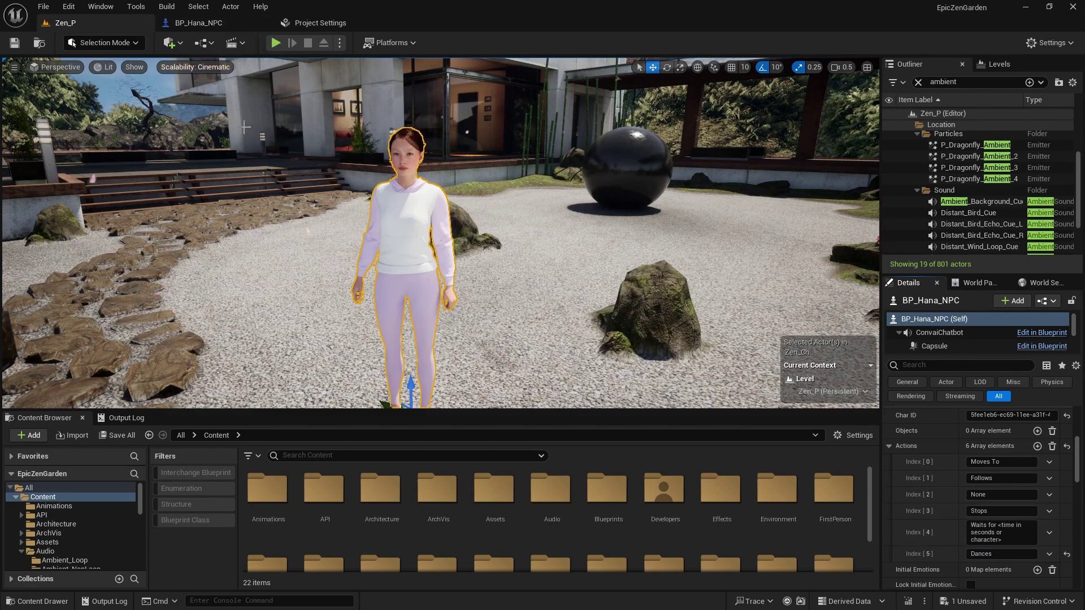
Delete the Delay node from the BP_Hana_NPC event graph and move the Body and Play Montage nodes to an empty area.
left_click(212, 26)
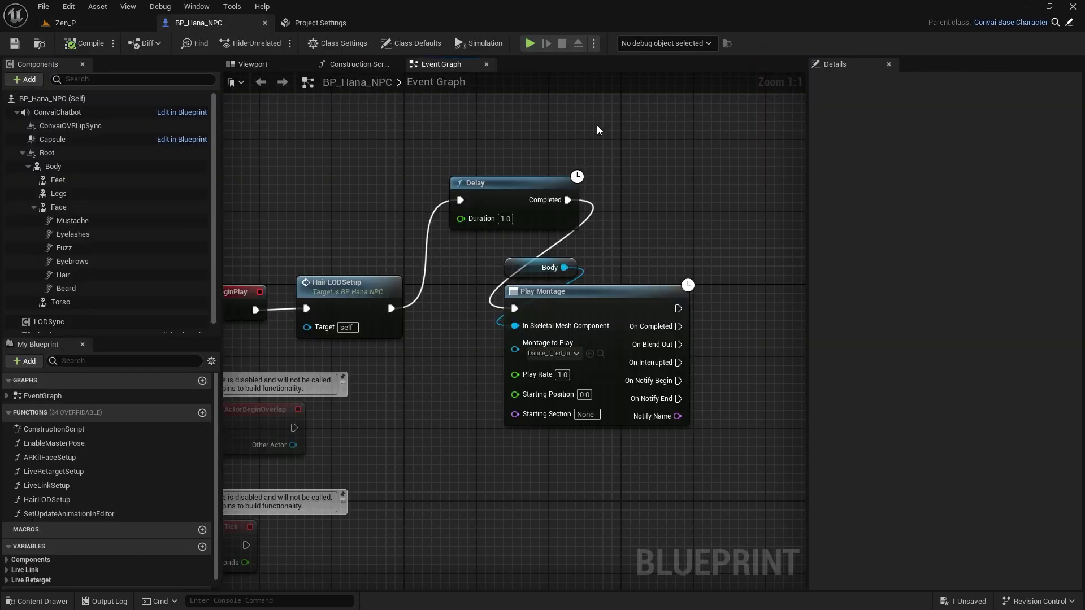
left_click(506, 190)
key("Delete")
left_click_drag(622, 252, 627, 299)
left_click_drag(407, 313, 465, 274)
left_click(514, 175)
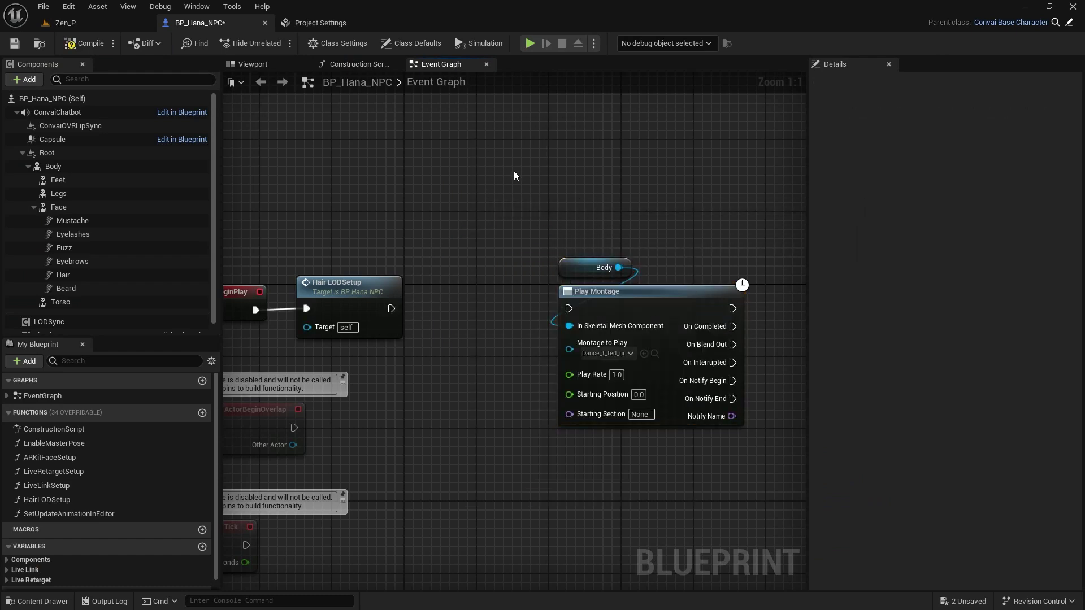
left_click_drag(513, 175, 664, 421)
right_click_drag(665, 421, 489, 384)
scroll(489, 385, "down", 3)
left_click_drag(425, 319, 553, 297)
scroll(323, 184, "up", 2)
Create a custom event named Dances beside the Play Montage node and connect its execution output to that node.
right_click(323, 184)
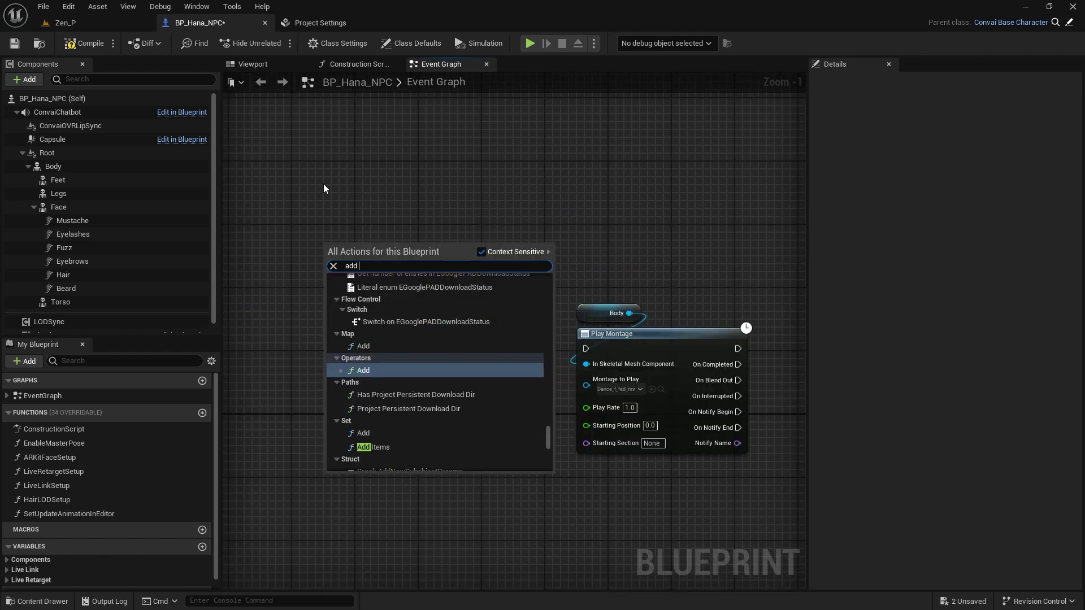
type("add custom")
key("Return")
type("Dances")
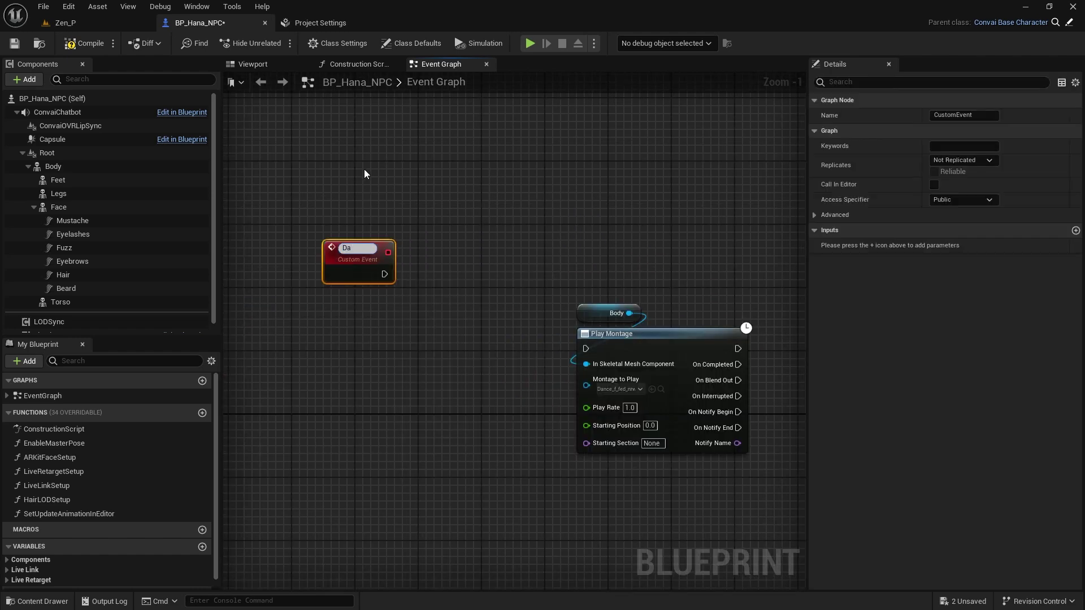
key("Return")
scroll(366, 245, "up", 1)
left_click_drag(362, 260, 470, 354)
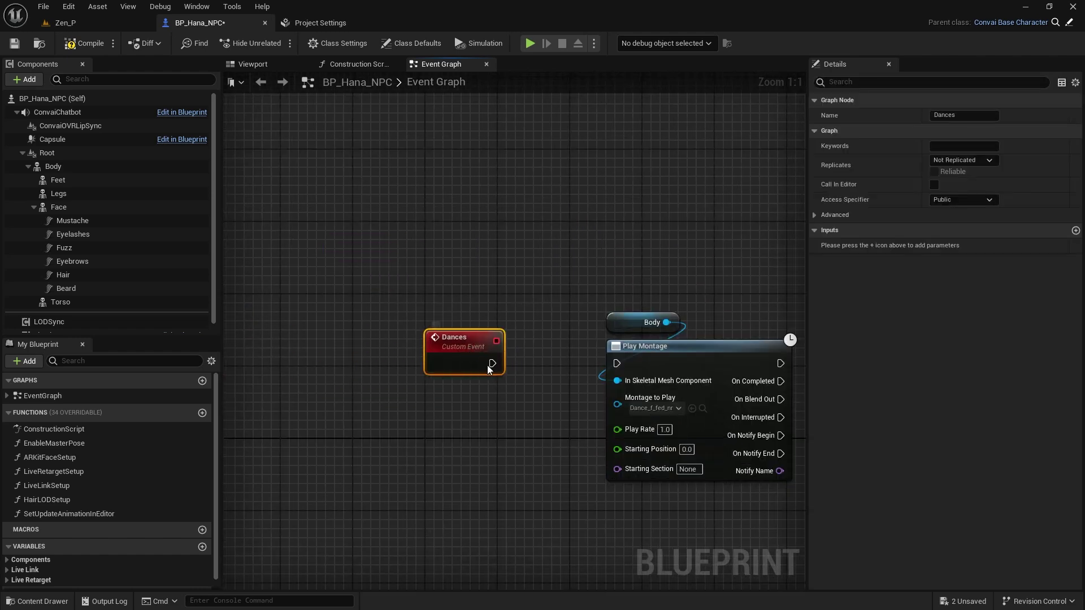
left_click(676, 301)
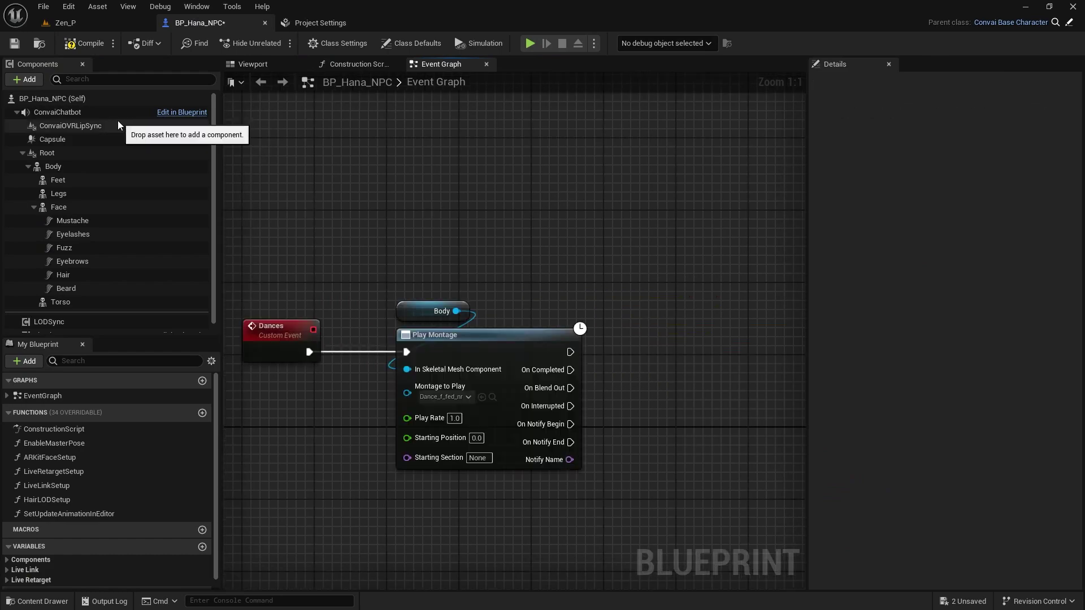
Add a ConvaiChatbot reference with a Handle Action Completion call on it, and place both nodes beside Play Montage.
left_click(71, 114)
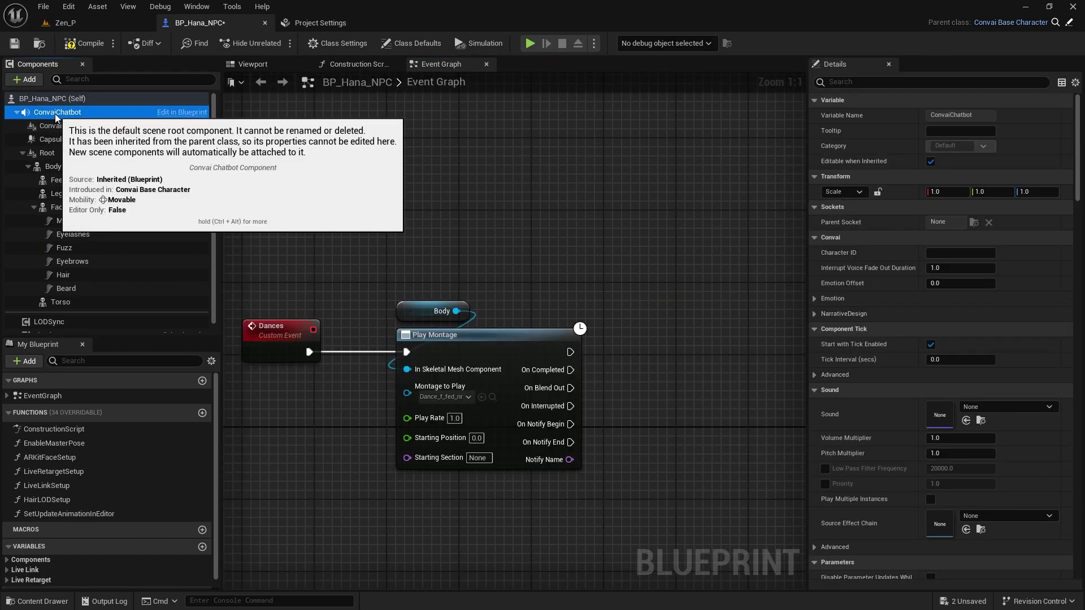
left_click_drag(54, 114, 585, 247)
right_click_drag(674, 306, 579, 306)
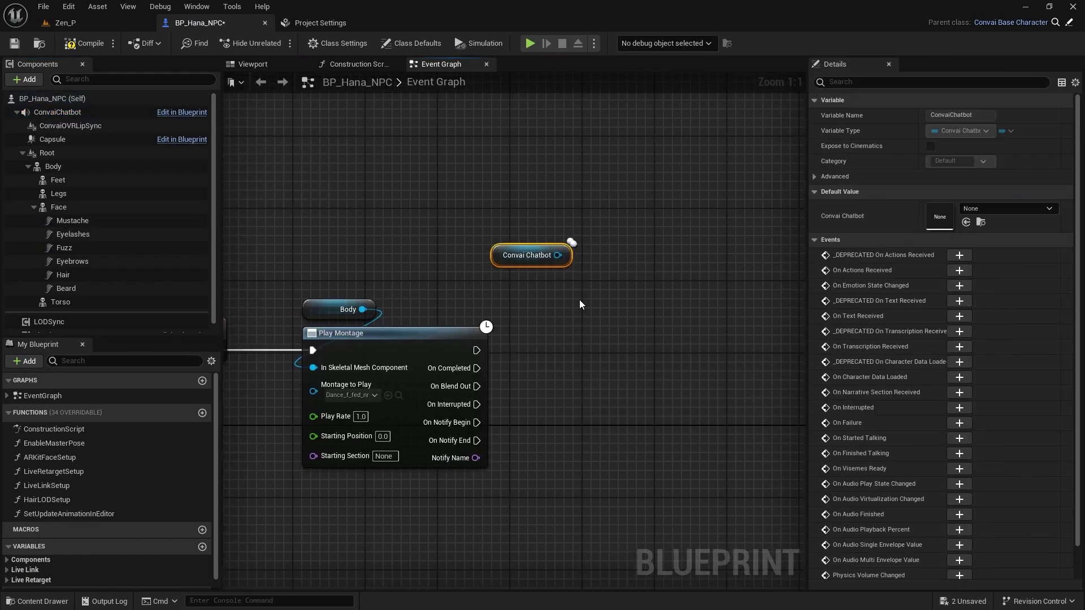
left_click_drag(564, 300, 564, 301)
type("handle")
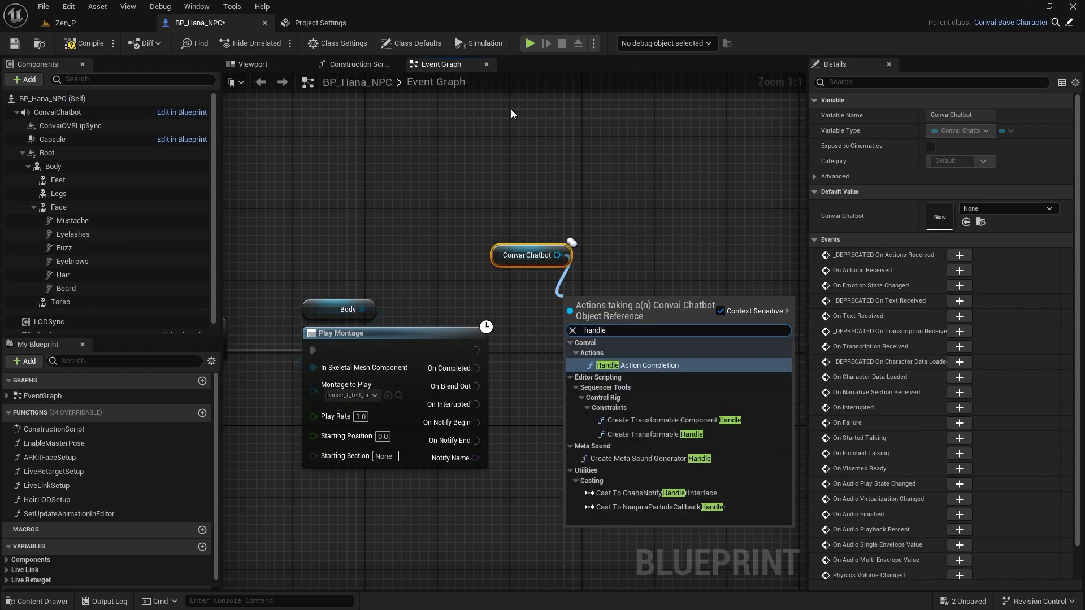
key("Return")
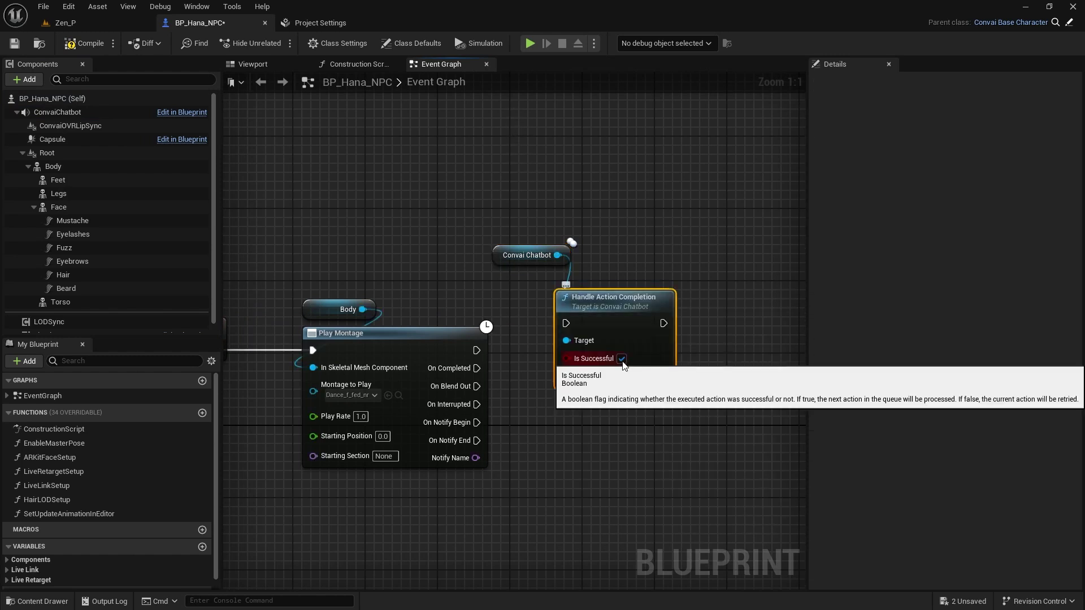
left_click_drag(616, 300, 625, 336)
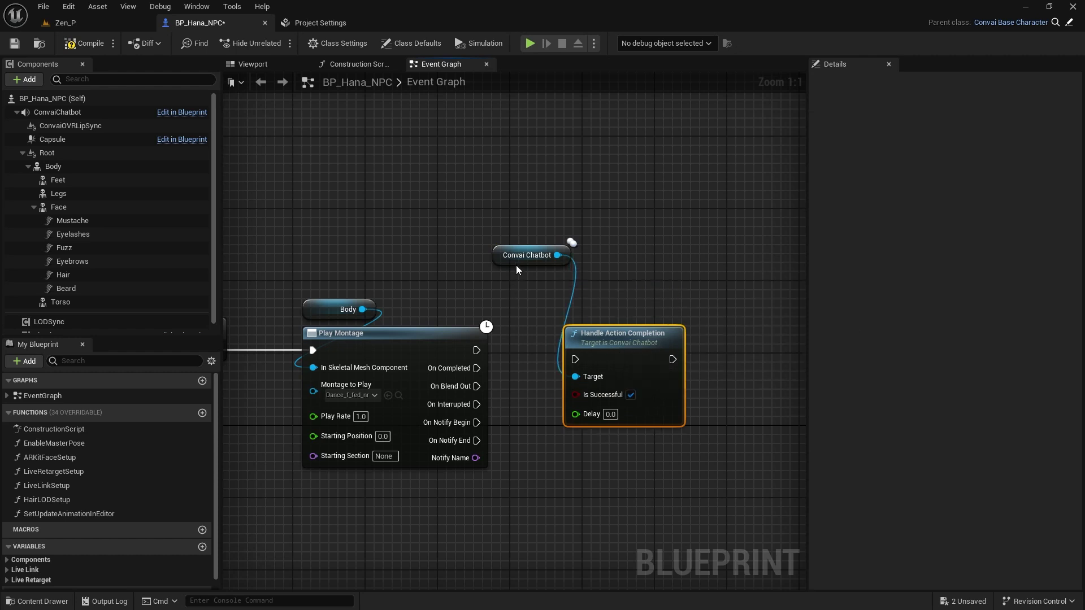
left_click_drag(516, 265, 613, 351)
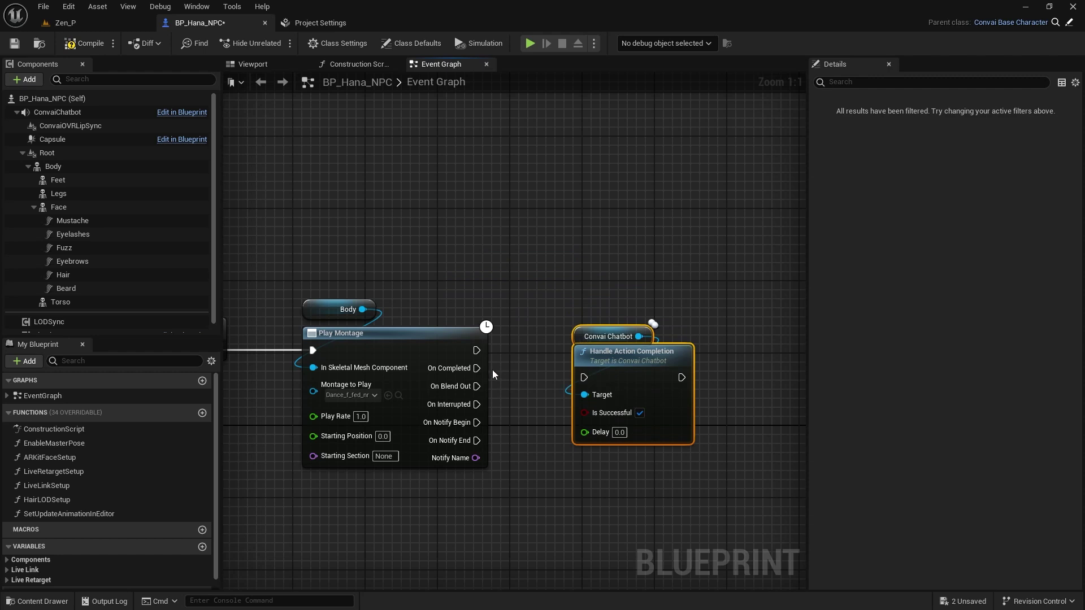
Connect Play Montage's On Completed and On Blend Out outputs to Handle Action Completion, leaving On Interrupted disconnected.
left_click_drag(476, 368, 584, 378)
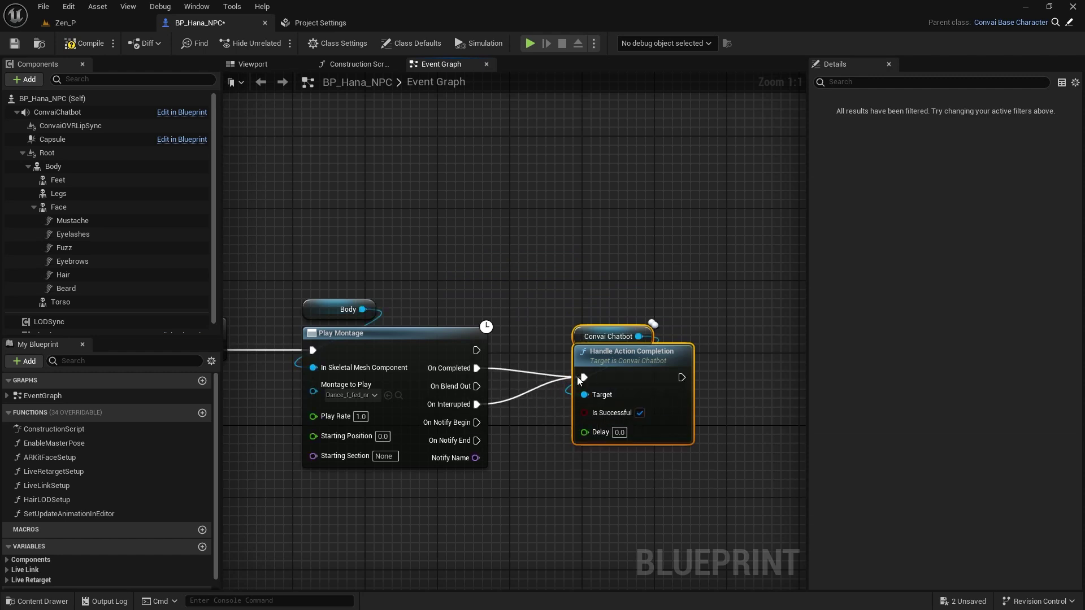
left_click(476, 404, "alt")
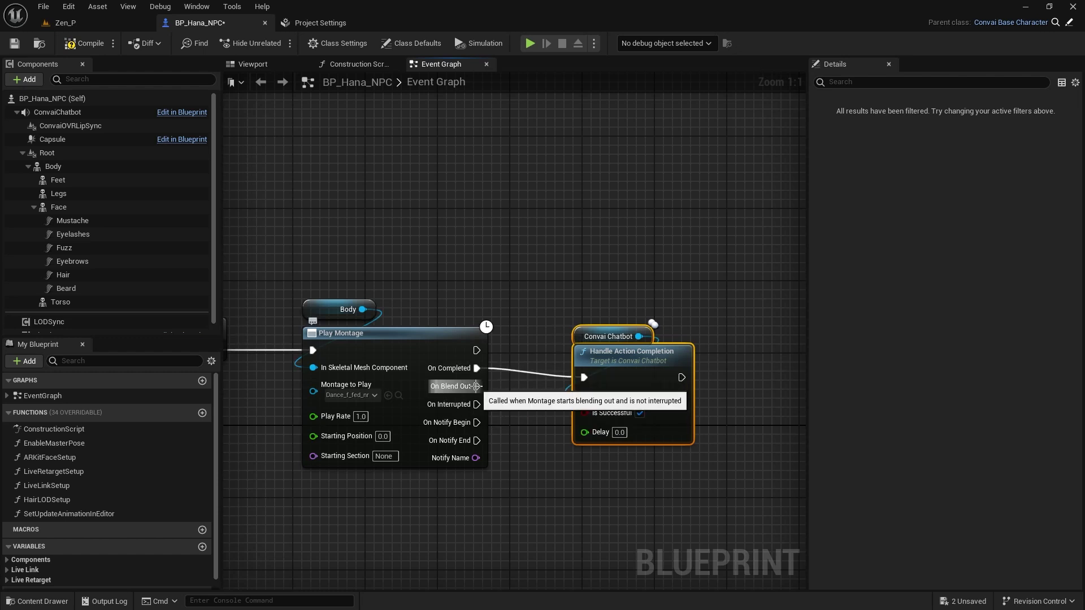
left_click_drag(477, 387, 569, 386)
left_click(598, 364)
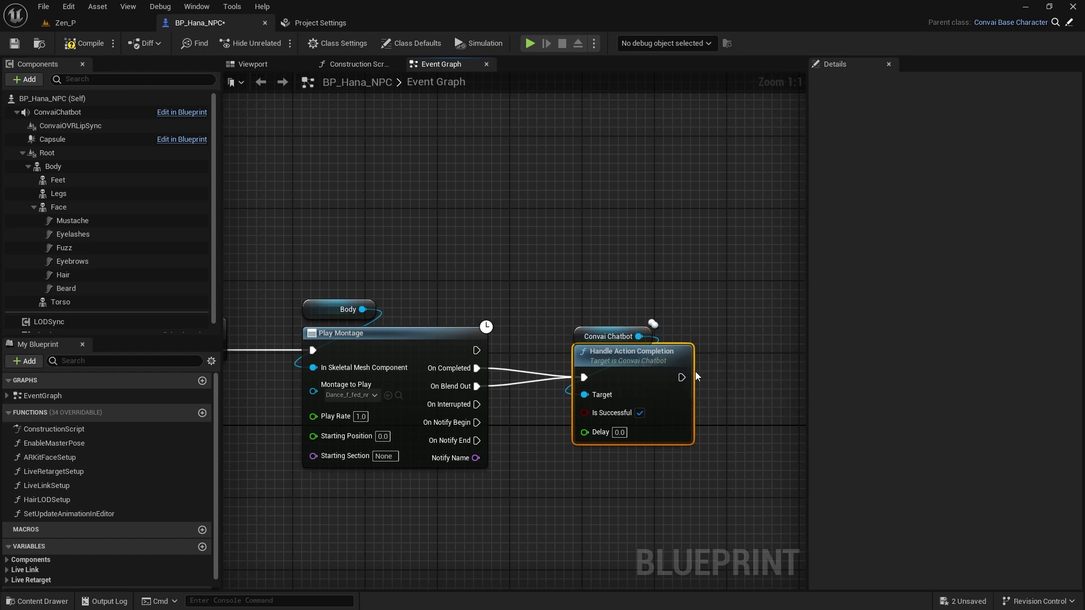
right_click_drag(534, 289, 589, 280)
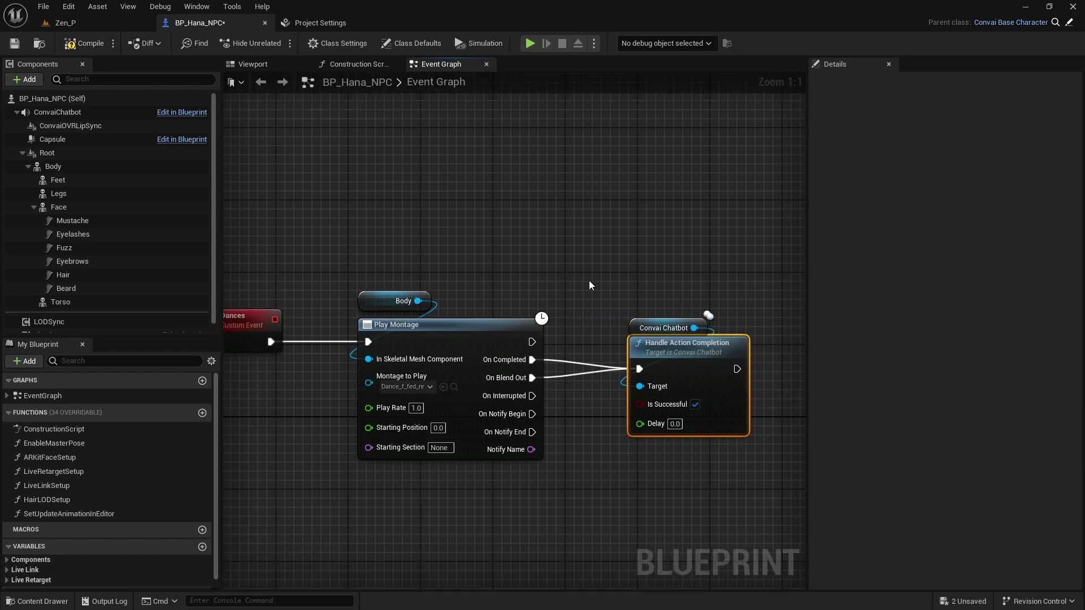
scroll(589, 280, "down", 1)
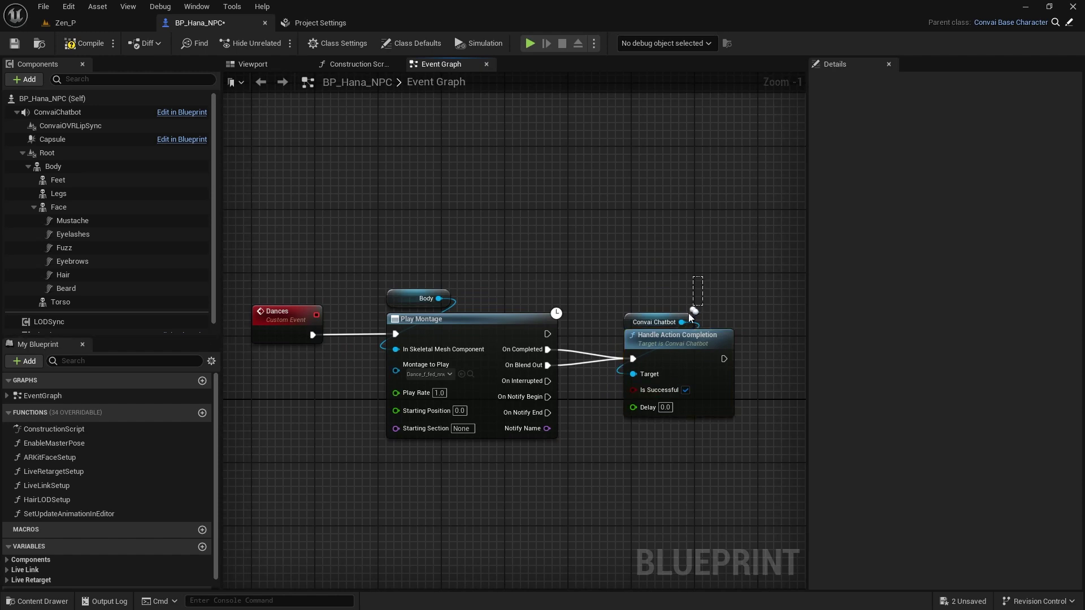
Open the animation blueprint assigned as Anim Class to BP_Hana_Server's Body component in the ThirdPersonMap project.
left_click(104, 23)
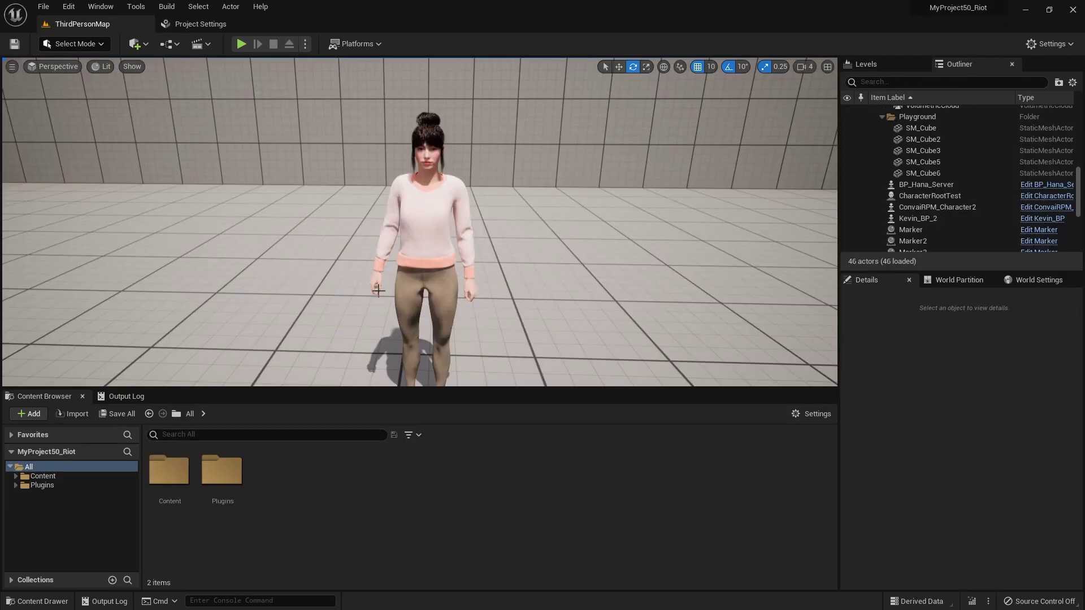
left_click(378, 291)
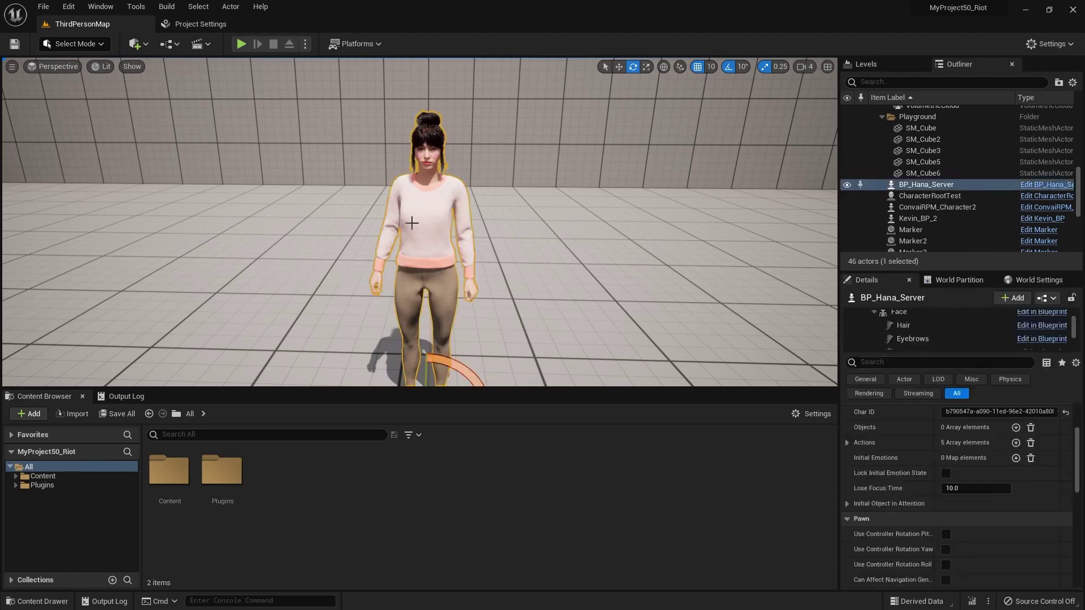
left_click(1059, 186)
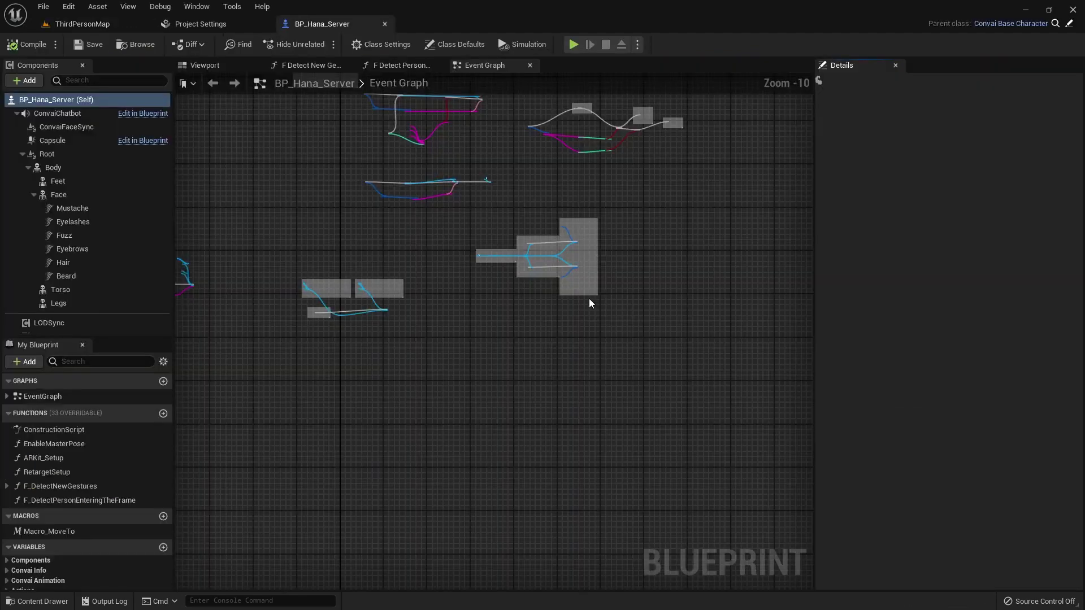
left_click(56, 168)
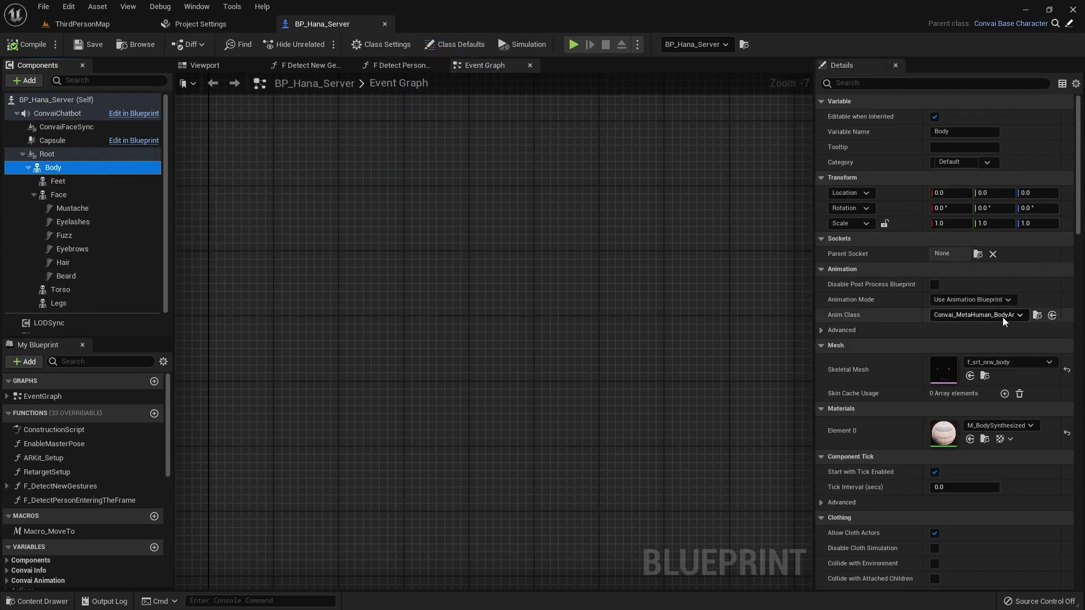
left_click(1038, 315)
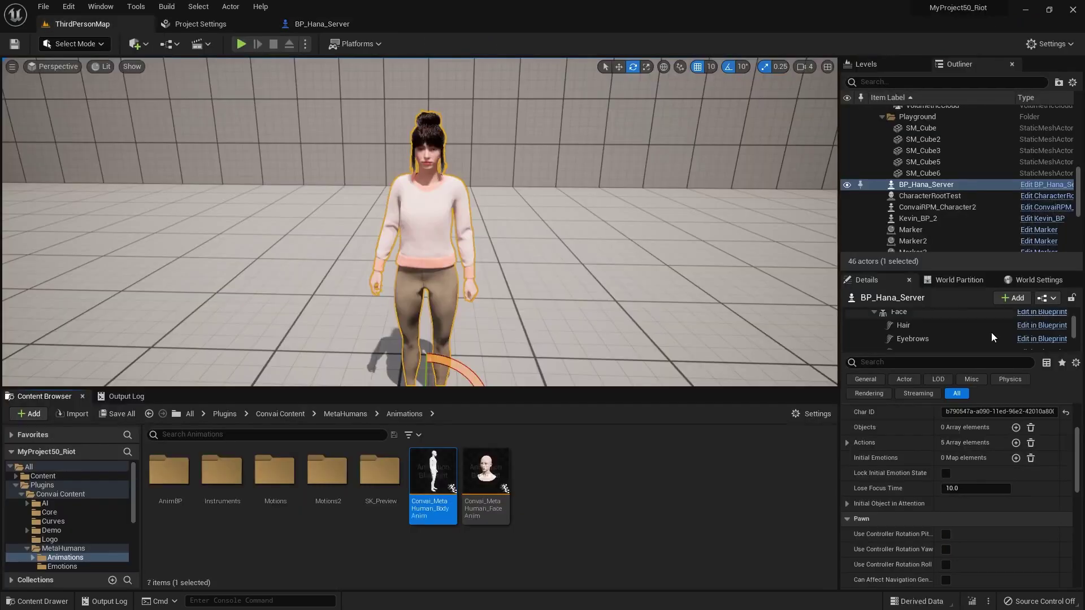
double_click(428, 487)
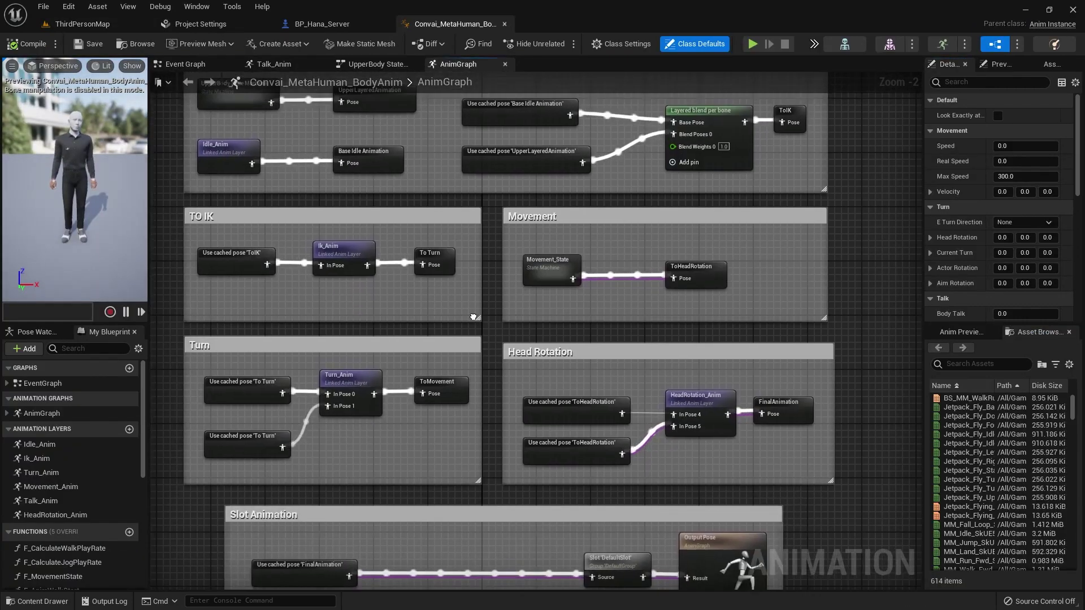
Open the Idle_Anim animation layer of the Convai_MetaHuman_BodyAnim blueprint.
right_click_drag(473, 317, 487, 372)
scroll(486, 372, "down", 1)
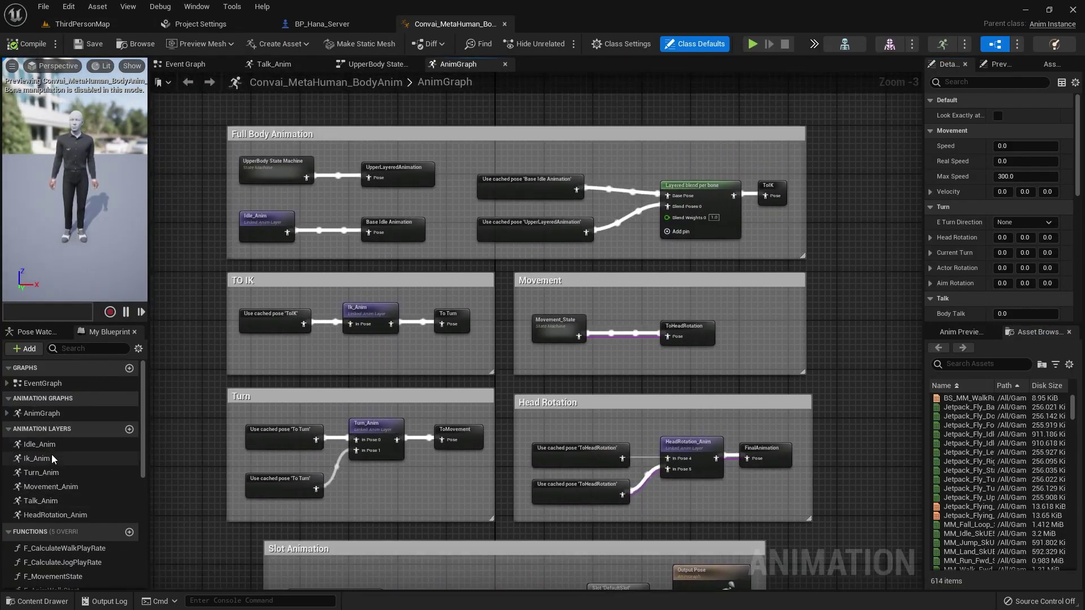
left_click(39, 445)
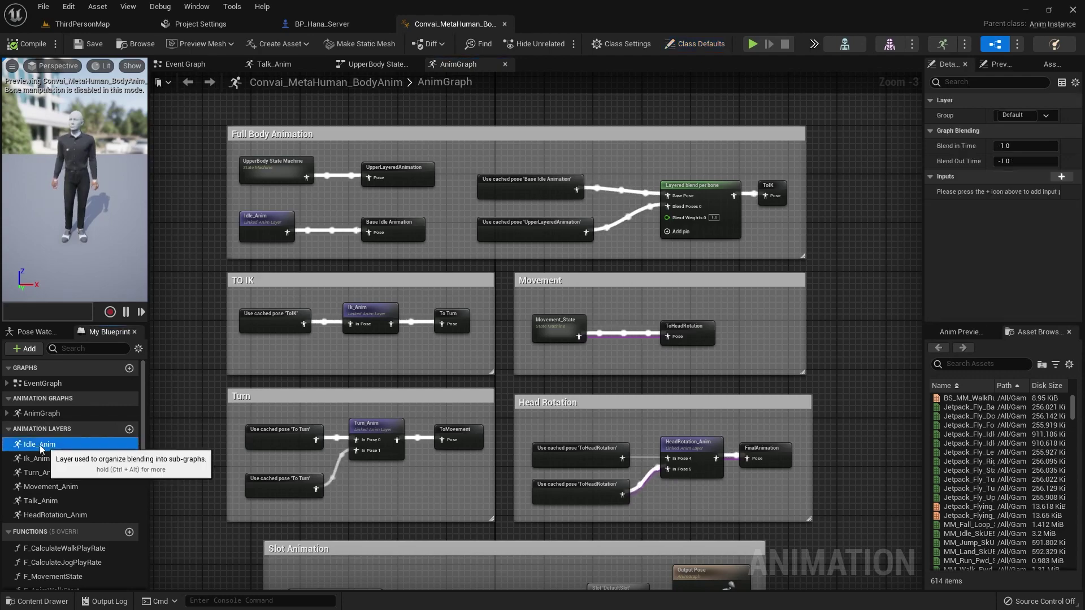
double_click(40, 446)
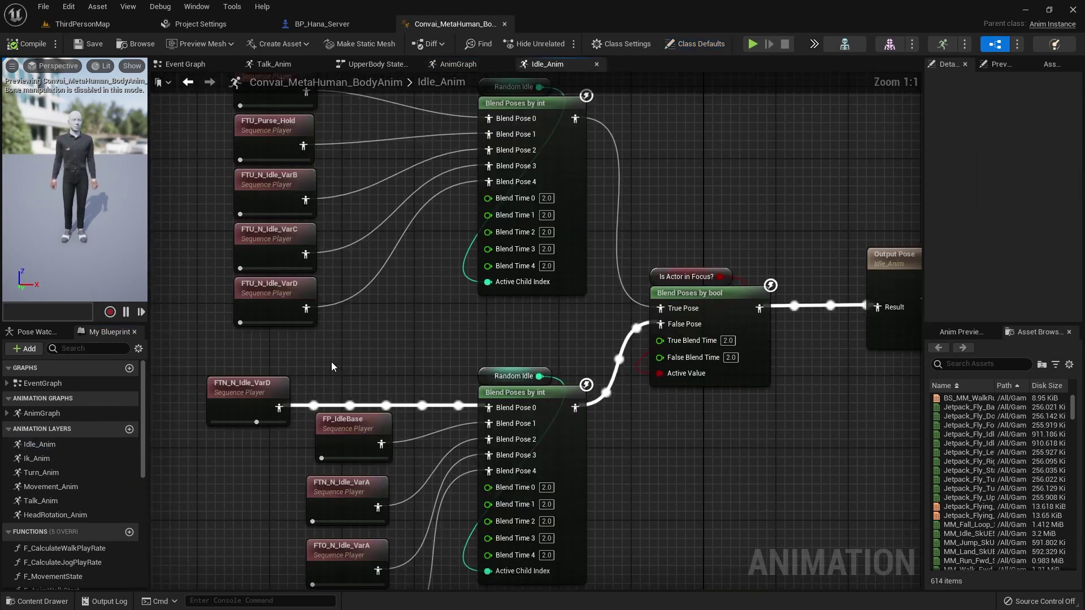
Examine the Is Actor in Focus? pose blend and the idle sequence players feeding it in Idle_Anim.
left_click_drag(359, 345, 218, 553)
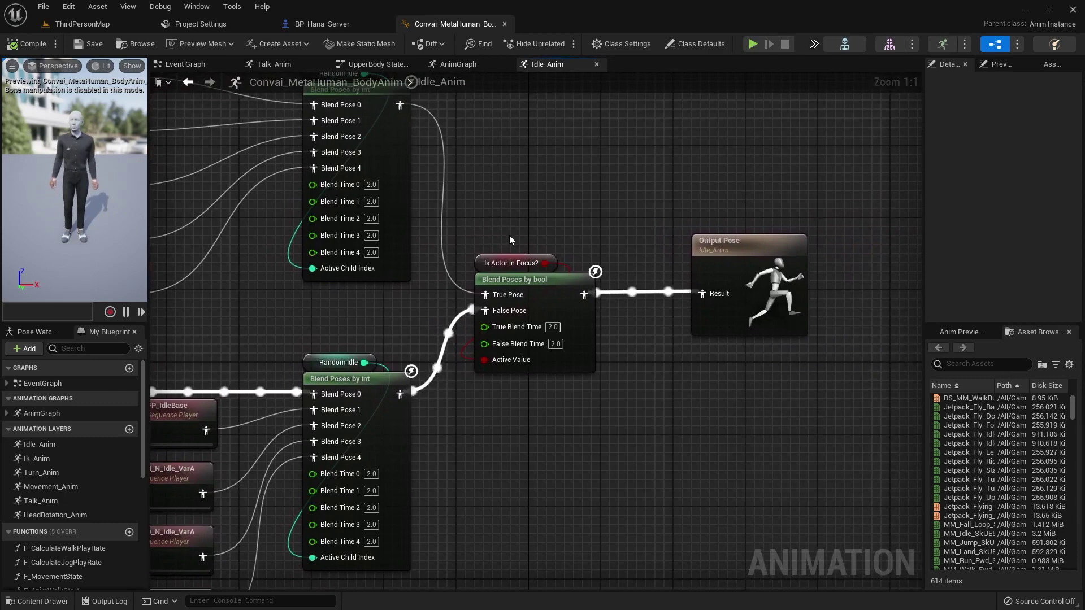
scroll(510, 235, "up", 1)
left_click(465, 271)
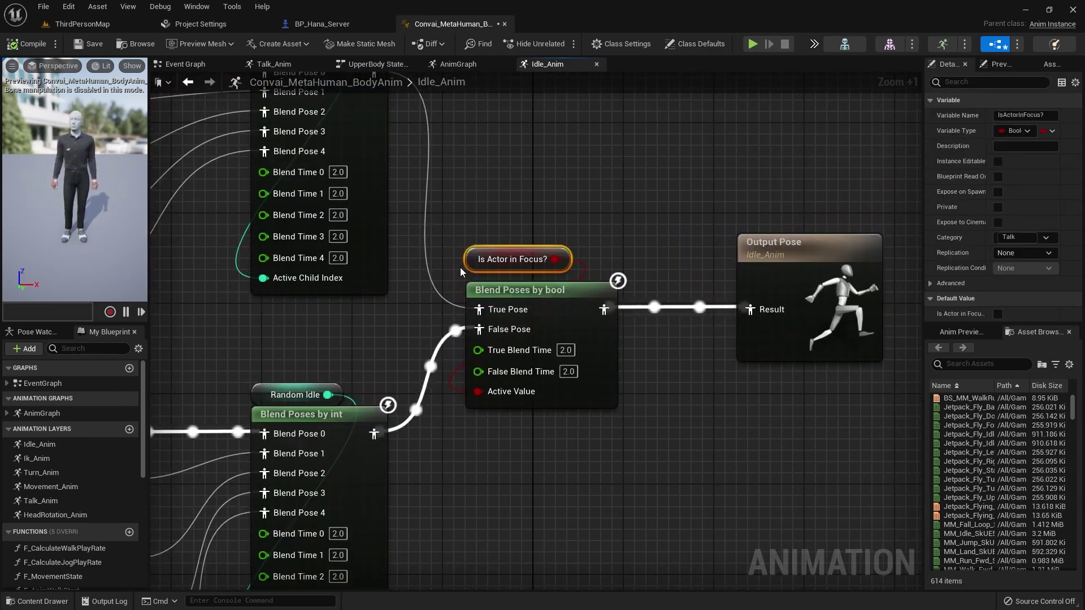
right_click_drag(457, 270, 492, 318)
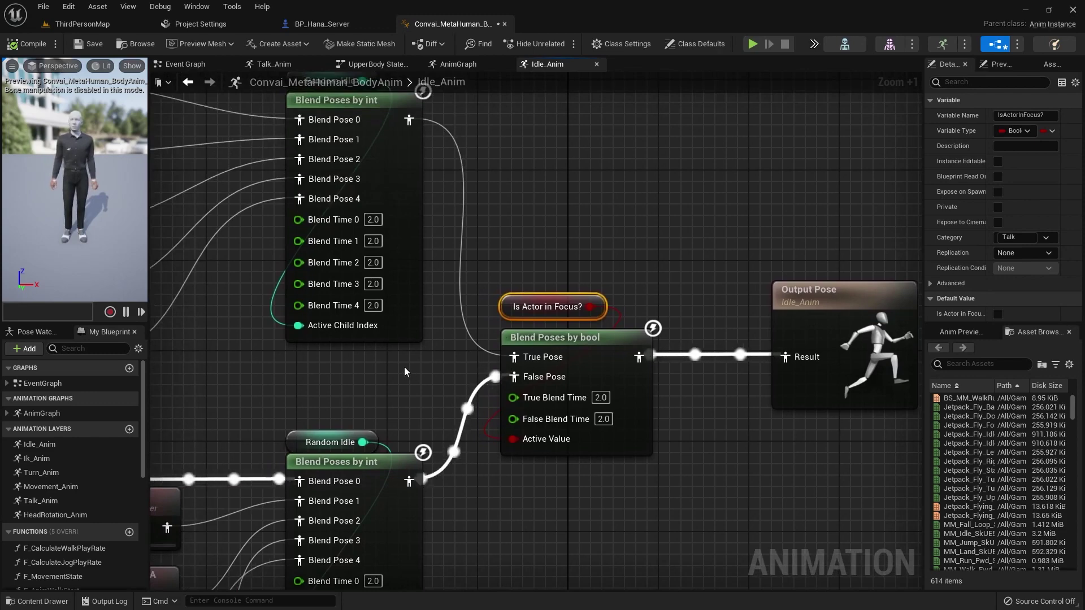
right_click_drag(405, 368, 691, 440)
left_click(691, 440)
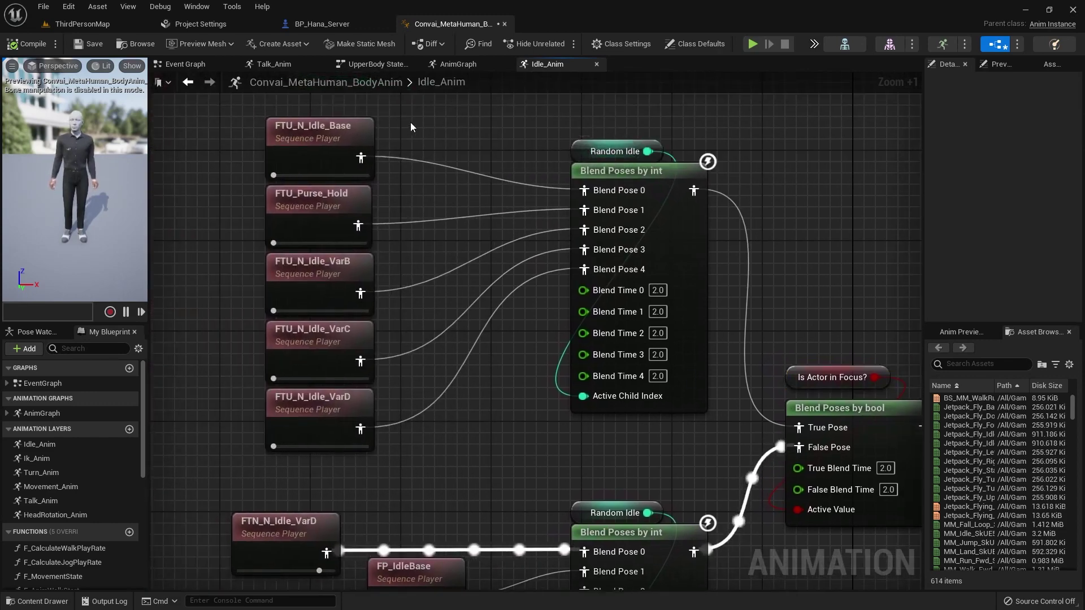
Examine the two groups of idle sequence players and their Blend Poses by int nodes in Idle_Anim.
left_click_drag(406, 112, 294, 456)
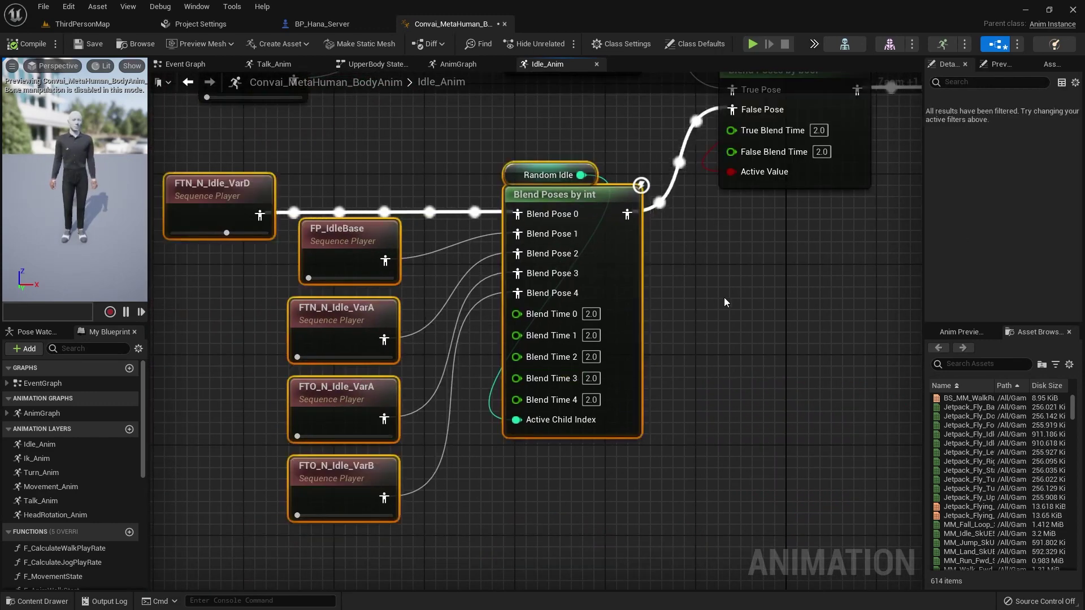
left_click(727, 294)
right_click_drag(727, 294, 654, 382)
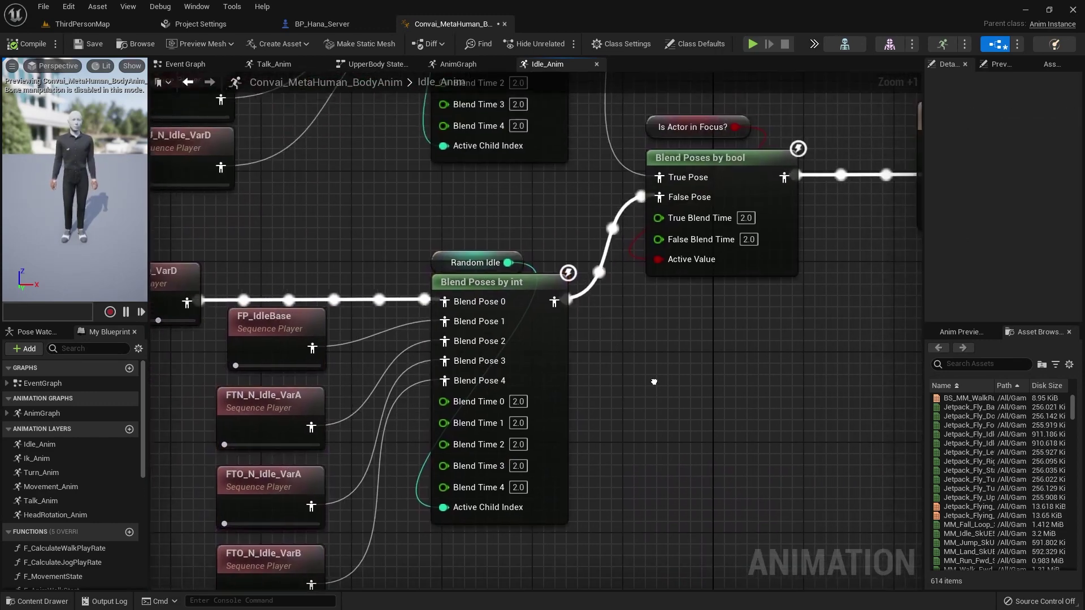
scroll(654, 382, "down", 1)
scroll(622, 309, "down", 1)
right_click_drag(439, 226, 371, 308)
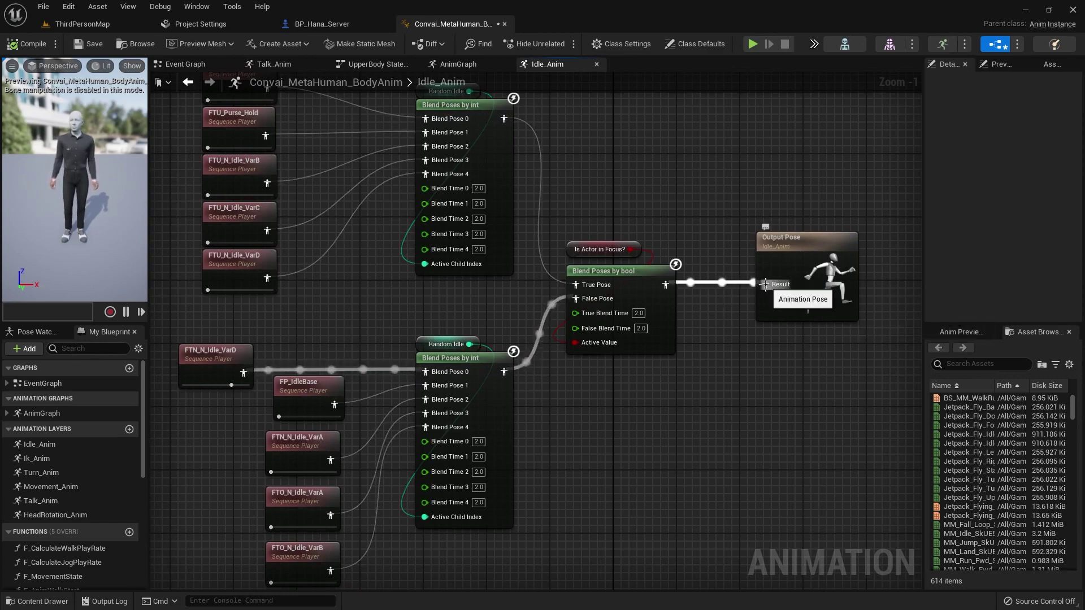
Disconnect Idle_Anim's Output Pose from Blend Poses by bool and move it to an empty area of the graph.
left_click_drag(778, 252, 777, 411)
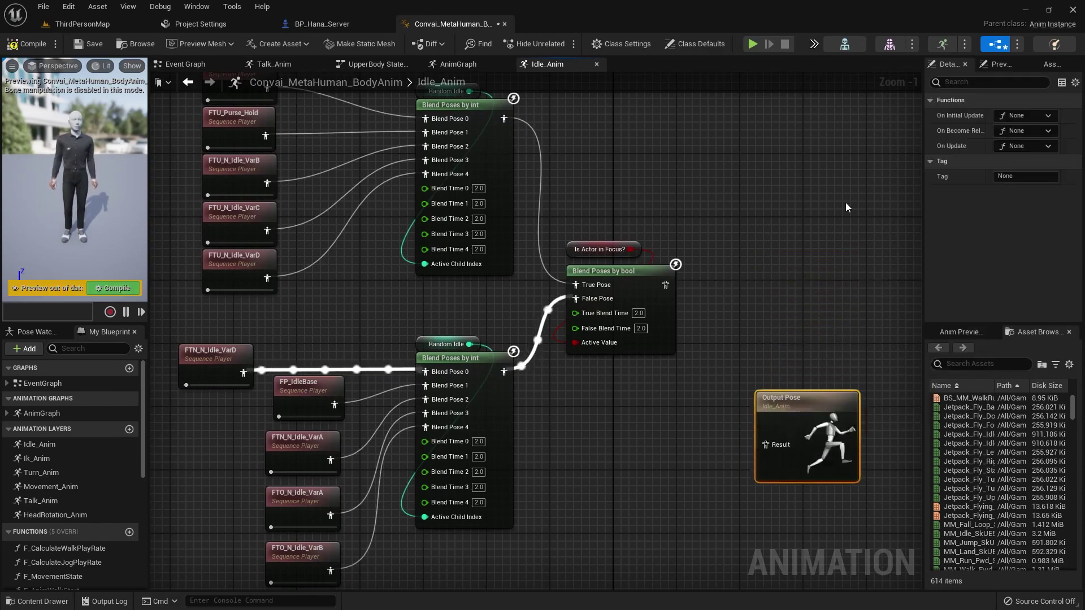
right_click_drag(777, 411, 674, 261)
left_click_drag(674, 261, 691, 368)
right_click_drag(623, 438, 472, 308)
scroll(509, 317, "up", 1)
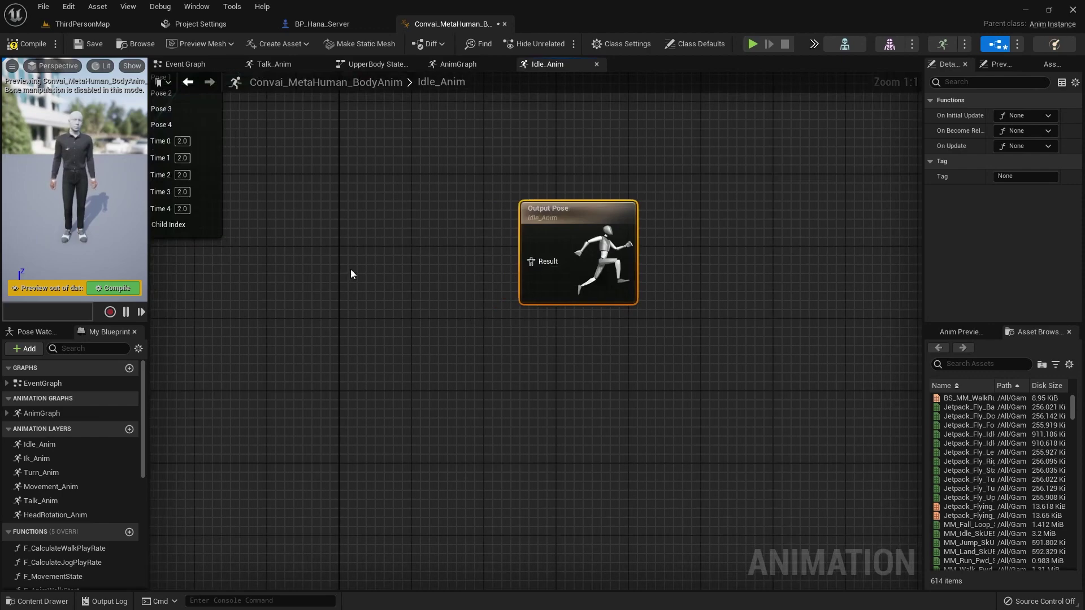
Add an MTN_N_Idle sequence player feeding Output Pose's Result and align Output Pose beside it.
left_click_drag(531, 261, 416, 328)
type("pl")
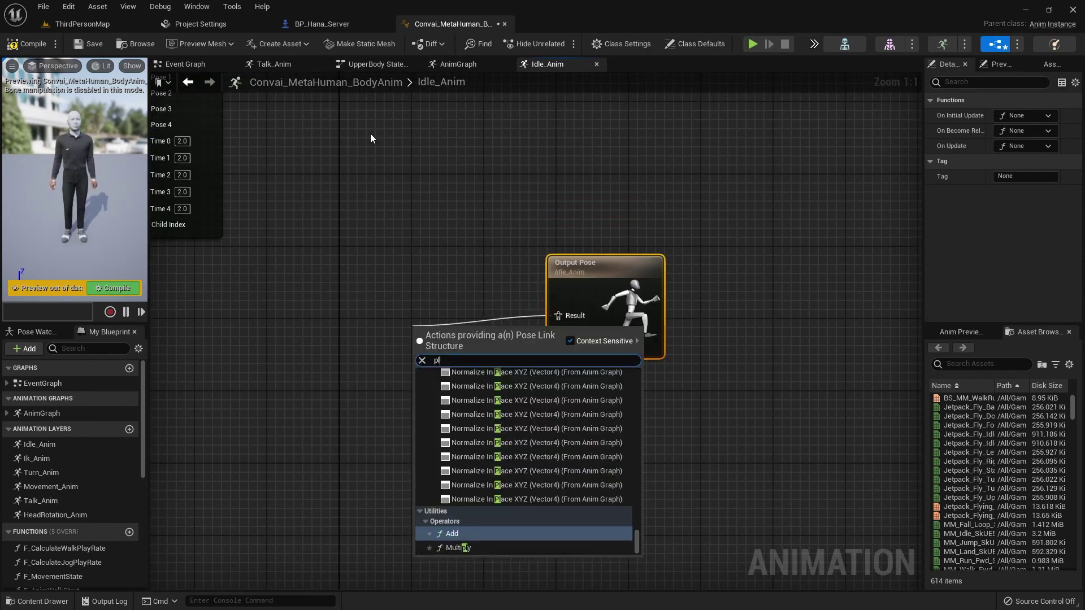
type("ay idl")
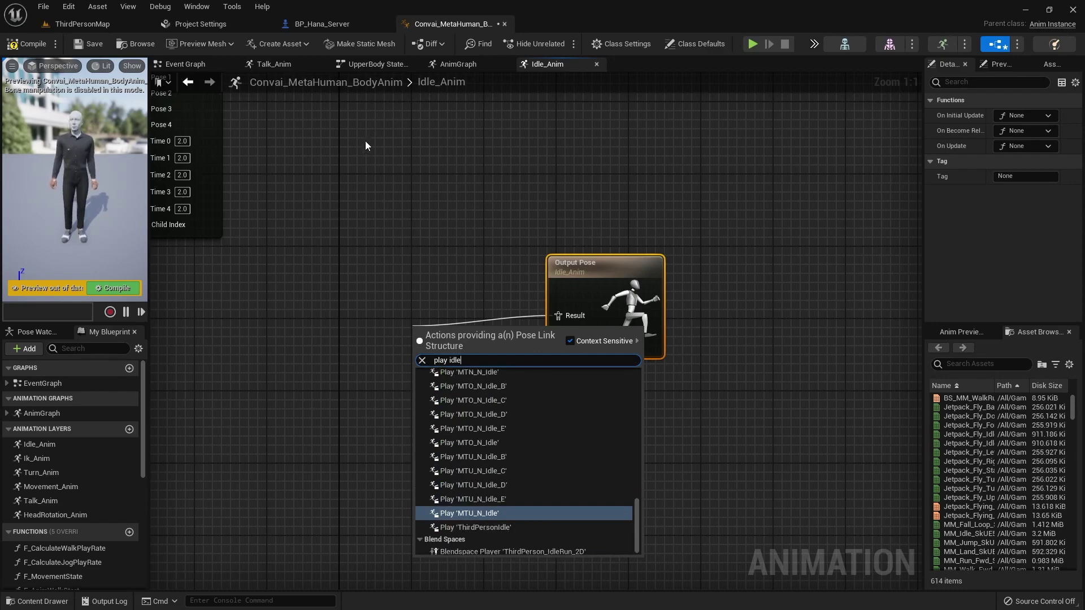
type("e")
scroll(485, 409, "up", 2)
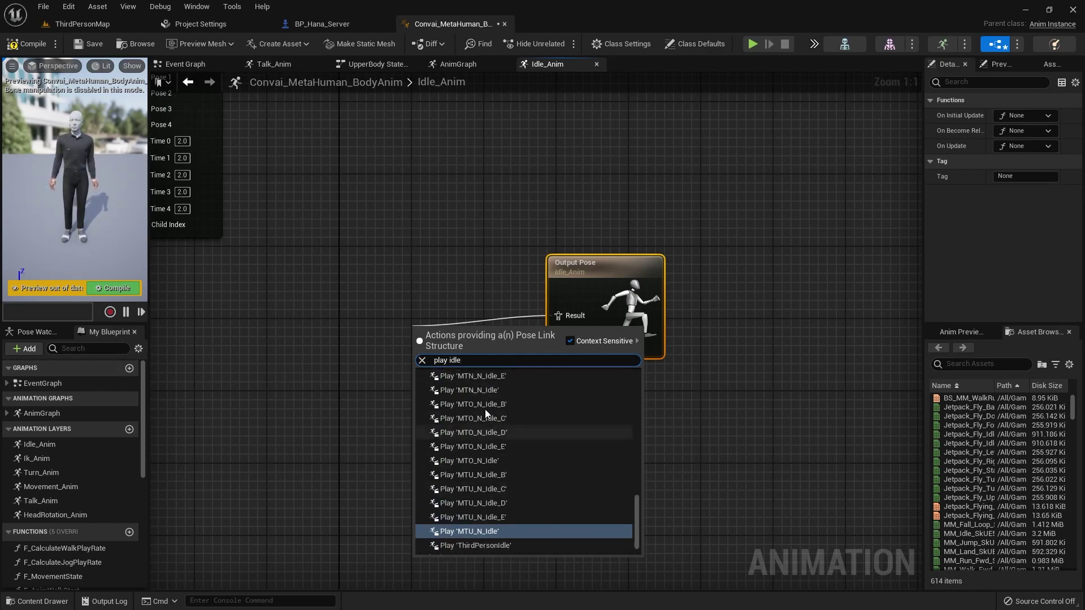
left_click(490, 408)
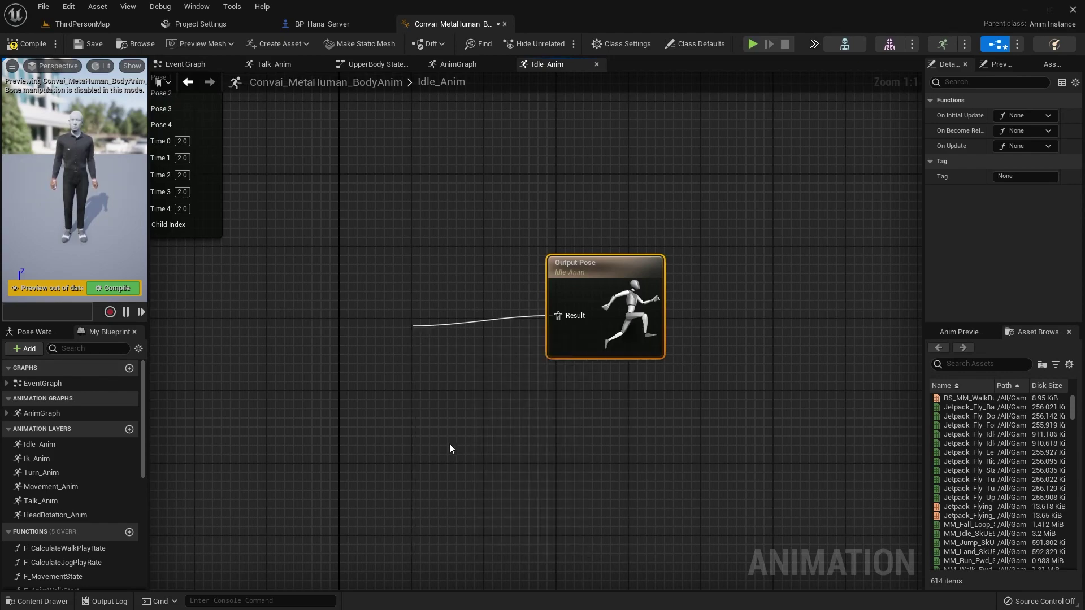
right_click_drag(350, 292, 392, 331)
scroll(391, 331, "down", 1)
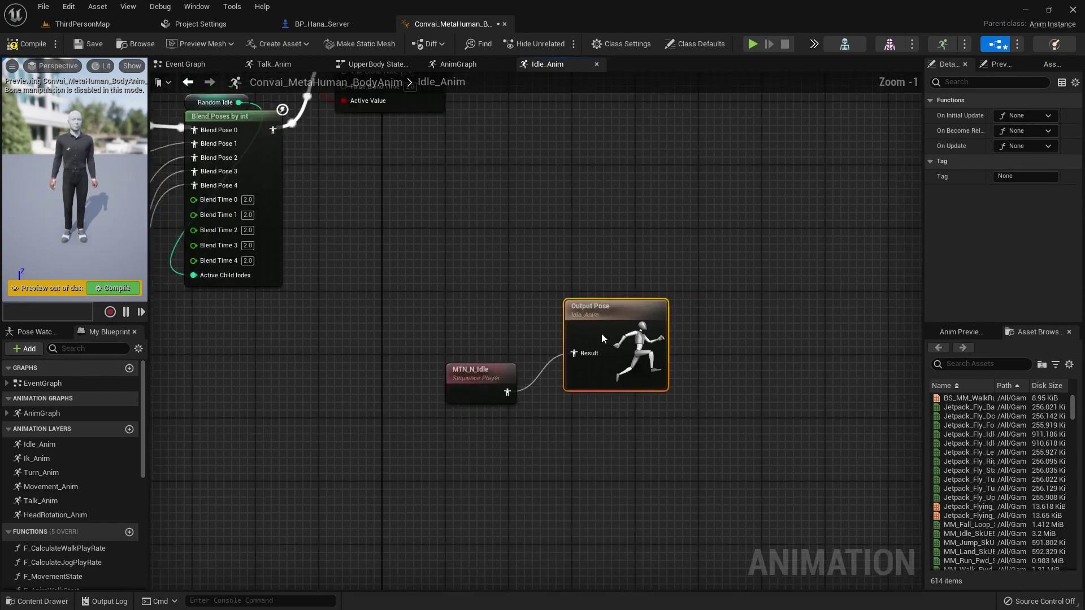
left_click_drag(602, 338, 610, 370)
left_click(545, 404)
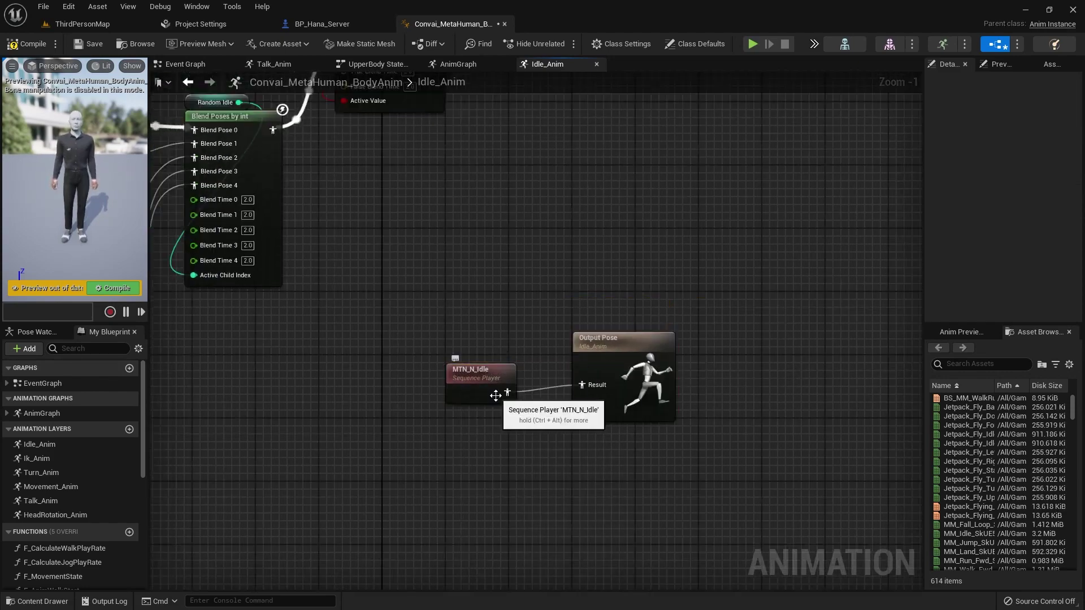
Review the bypassed idle blend nodes and compile the blueprint with MTN_N_Idle as the only idle animation.
scroll(396, 344, "down", 3)
right_click_drag(356, 303, 557, 419)
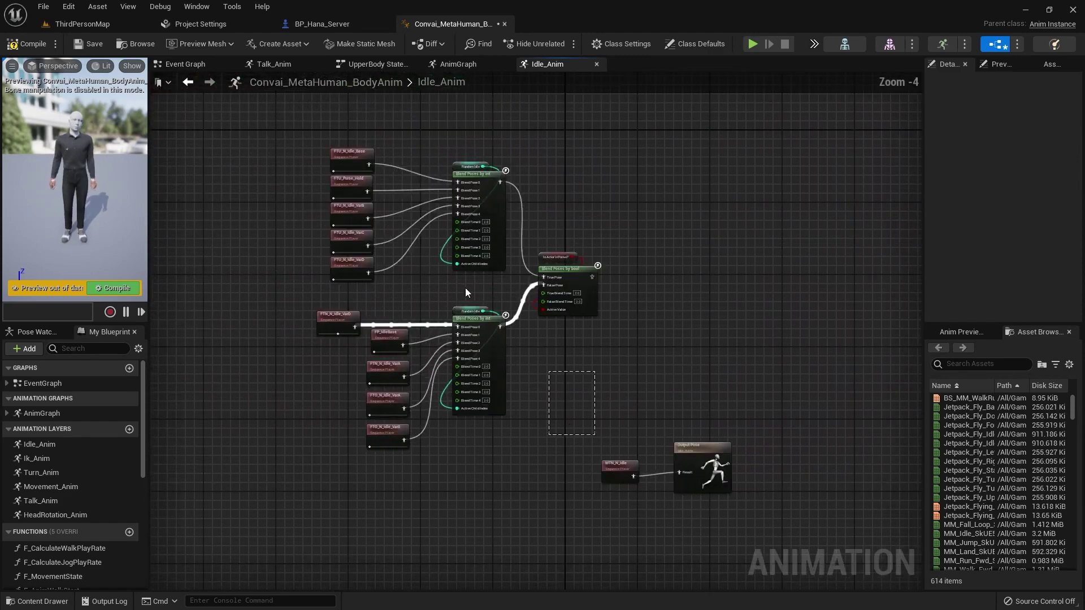
left_click_drag(466, 289, 342, 156)
left_click(657, 380)
scroll(657, 380, "up", 2)
right_click_drag(656, 380, 600, 325)
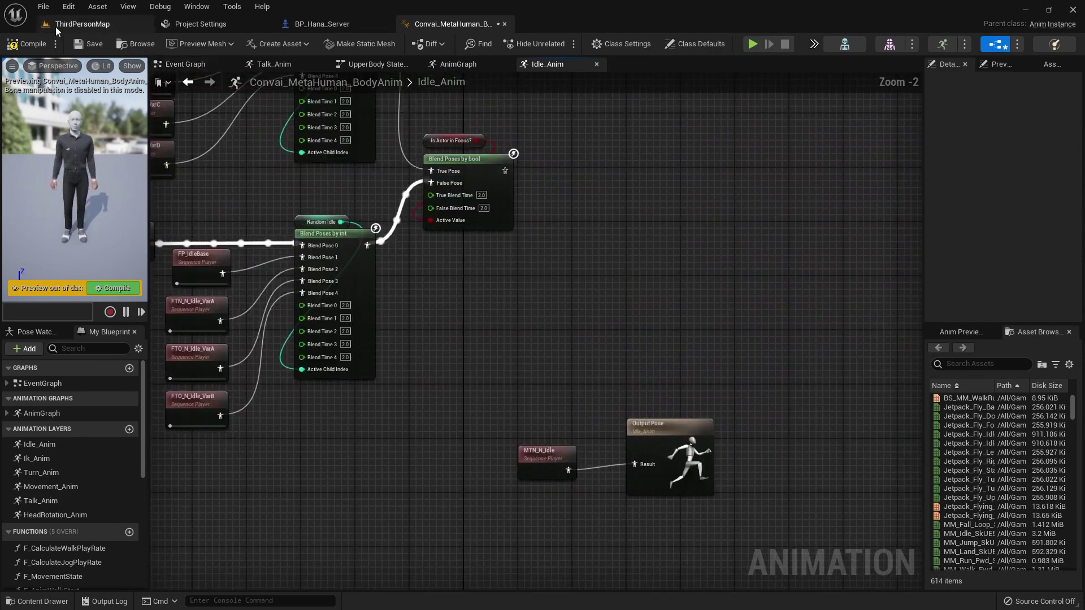
left_click(40, 41)
scroll(509, 373, "up", 2)
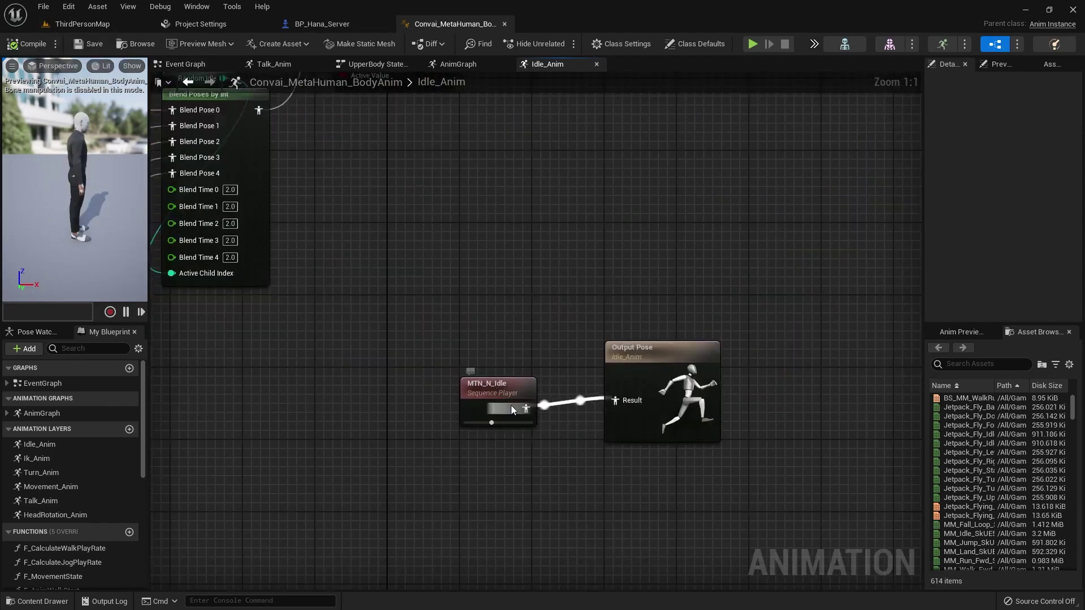
Reconnect Blend Poses by bool to Output Pose, delete the MTN_N_Idle player, and save the blueprint.
scroll(523, 404, "down", 2)
right_click_drag(525, 305, 523, 430)
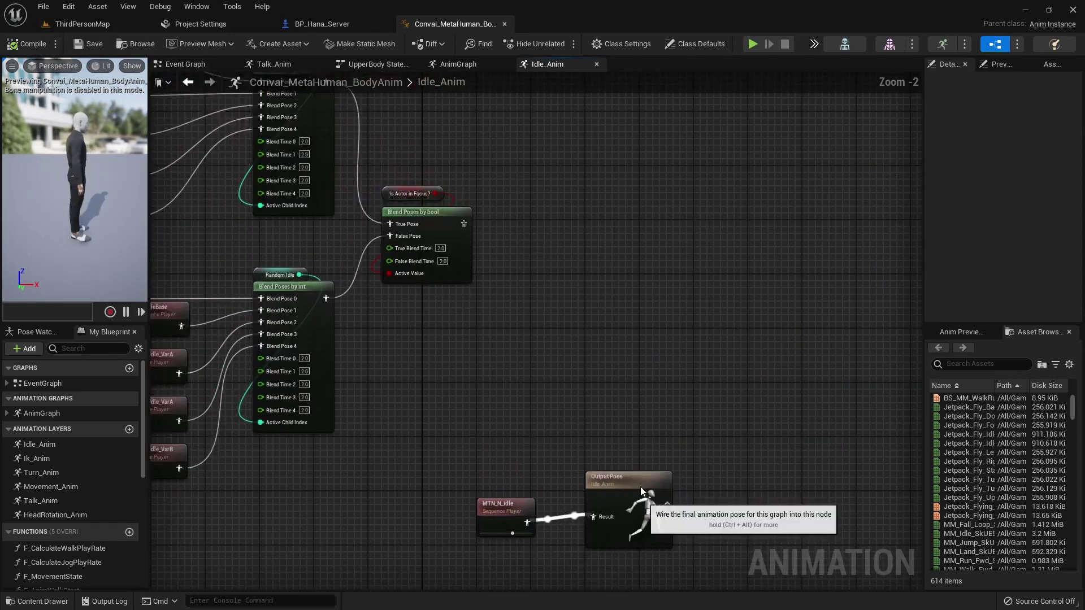
left_click_drag(630, 512, 465, 222)
left_click(497, 506)
key("Delete")
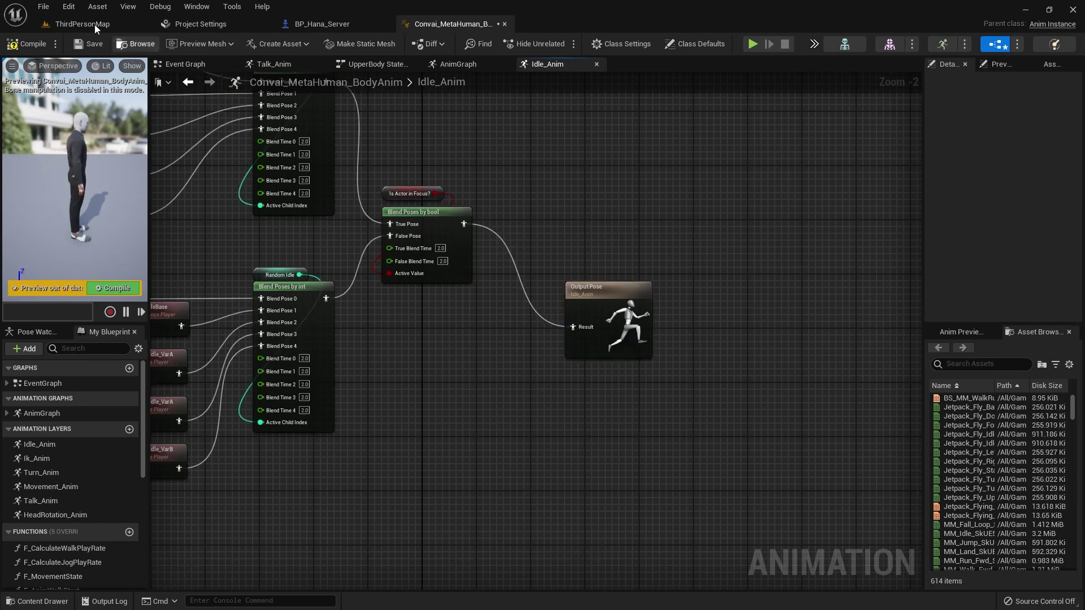
left_click(87, 45)
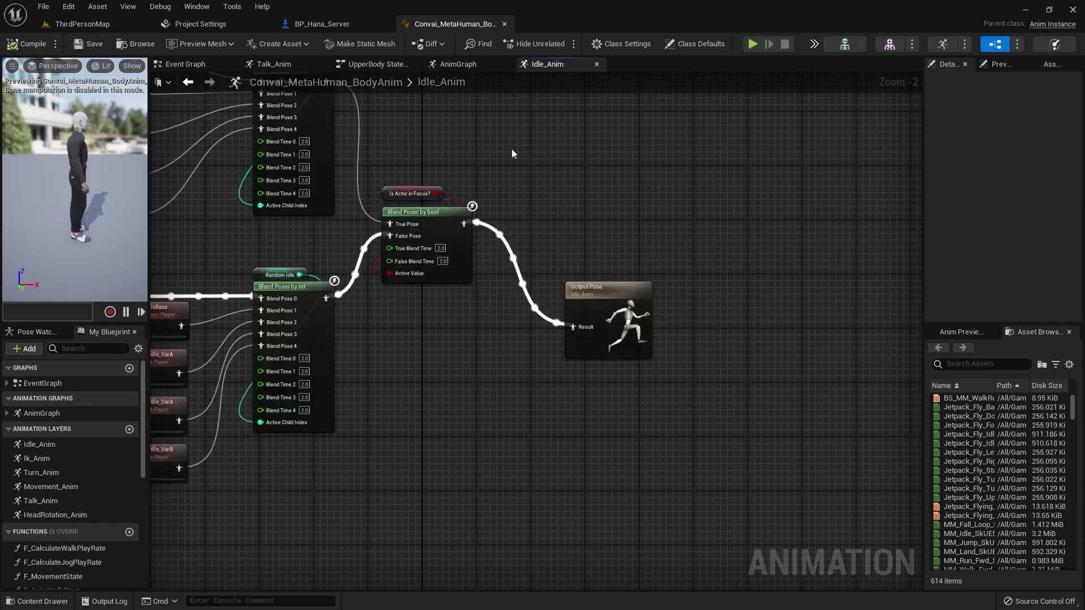
Open the Talk_Anim layer and examine the MH_Talk player and its node chain in the Upper Body Animation group.
double_click(41, 501)
scroll(413, 288, "down", 1)
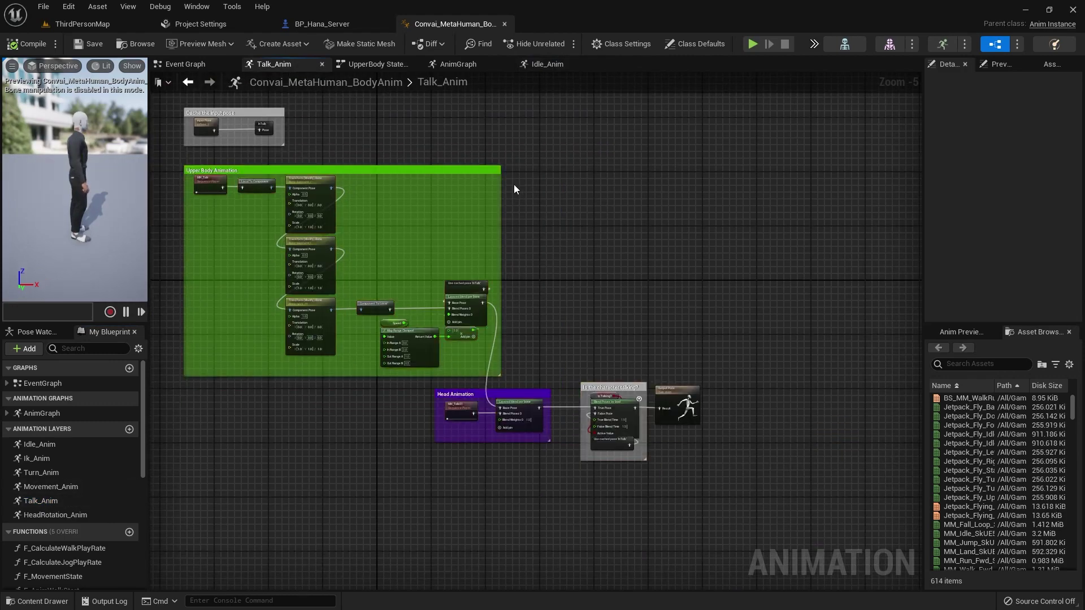
scroll(230, 245, "up", 2)
right_click_drag(230, 246, 342, 292)
left_click(342, 288)
scroll(354, 309, "up", 2)
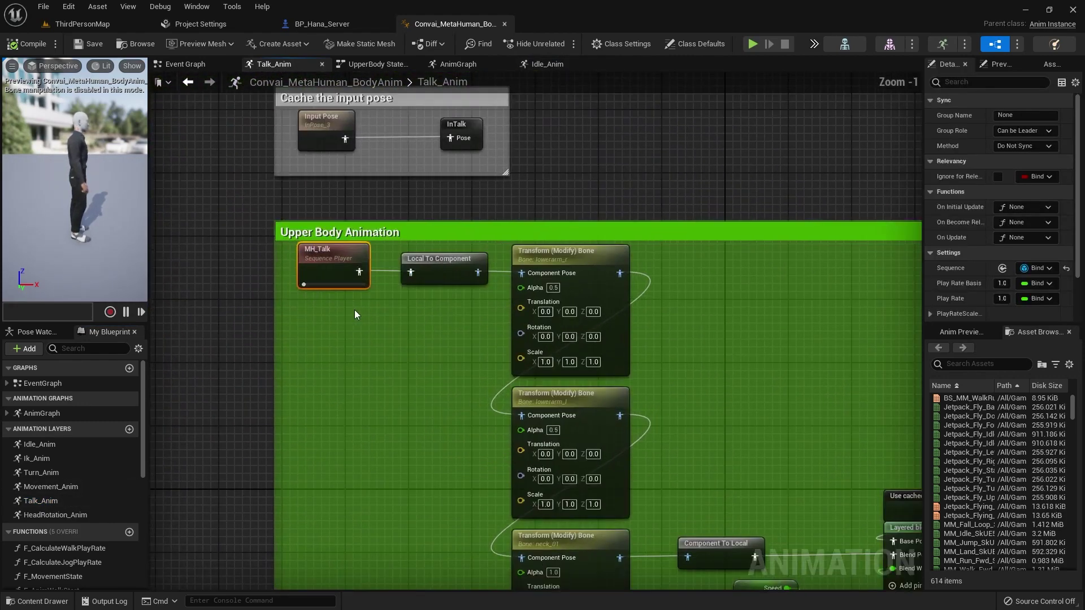
right_click_drag(479, 460, 342, 304)
scroll(260, 440, "down", 1)
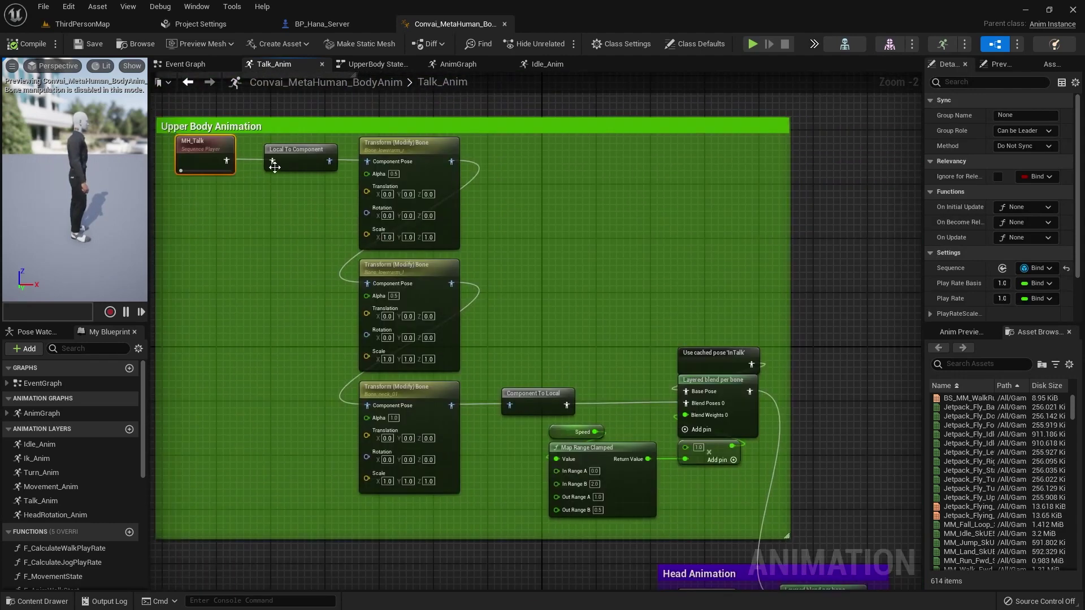
Inspect the lowerarm_r Transform (Modify) Bone node in the Upper Body Animation group and the character in the preview.
left_click(401, 150)
scroll(401, 152, "up", 2)
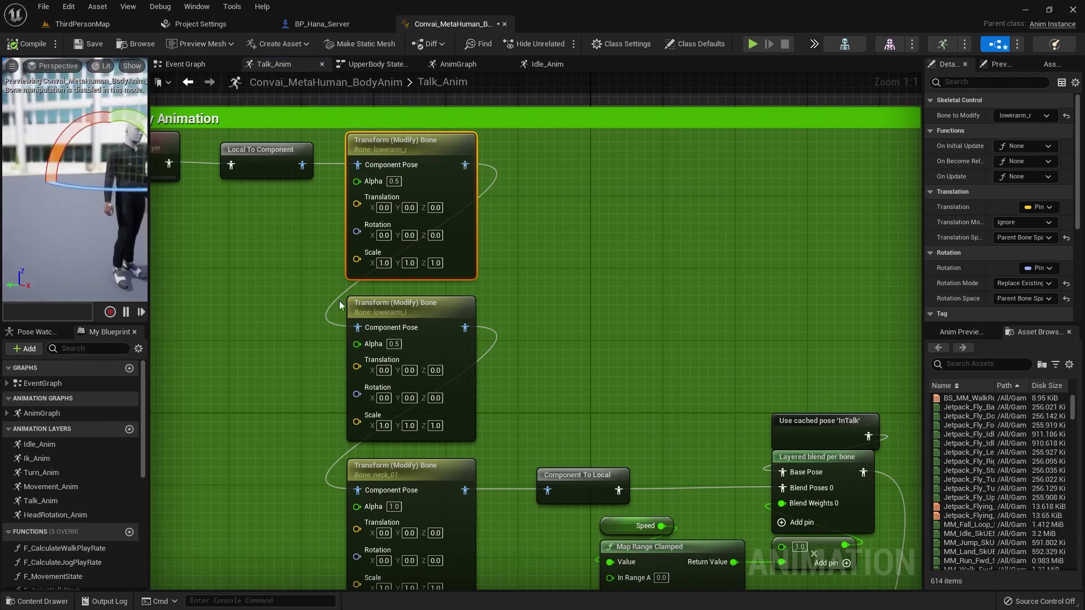
right_click_drag(80, 231, 113, 224)
left_click(324, 289)
right_click_drag(226, 236, 320, 247)
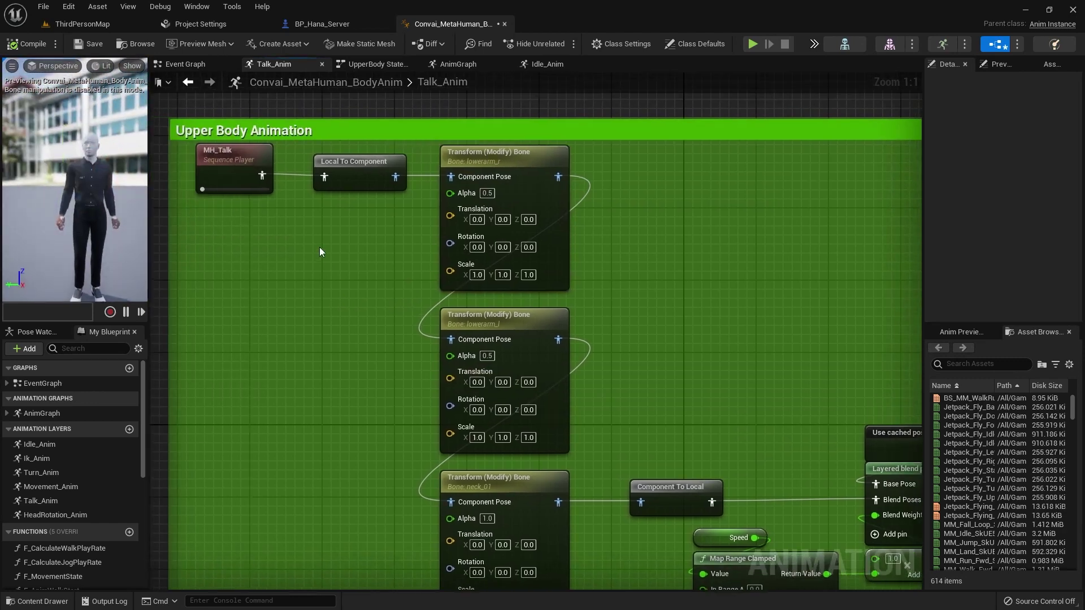
Open the MH_Talk animation sequence and preview its talking gestures up close.
double_click(227, 160)
left_click_drag(603, 206, 564, 25)
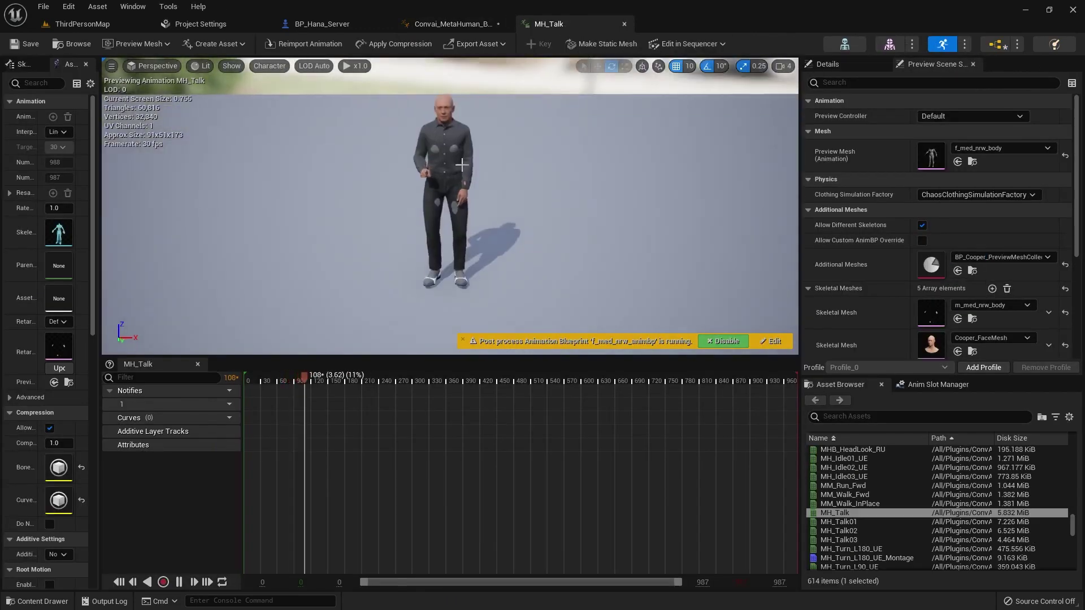
scroll(459, 171, "up", 3)
right_click_drag(456, 177, 452, 145)
key("w")
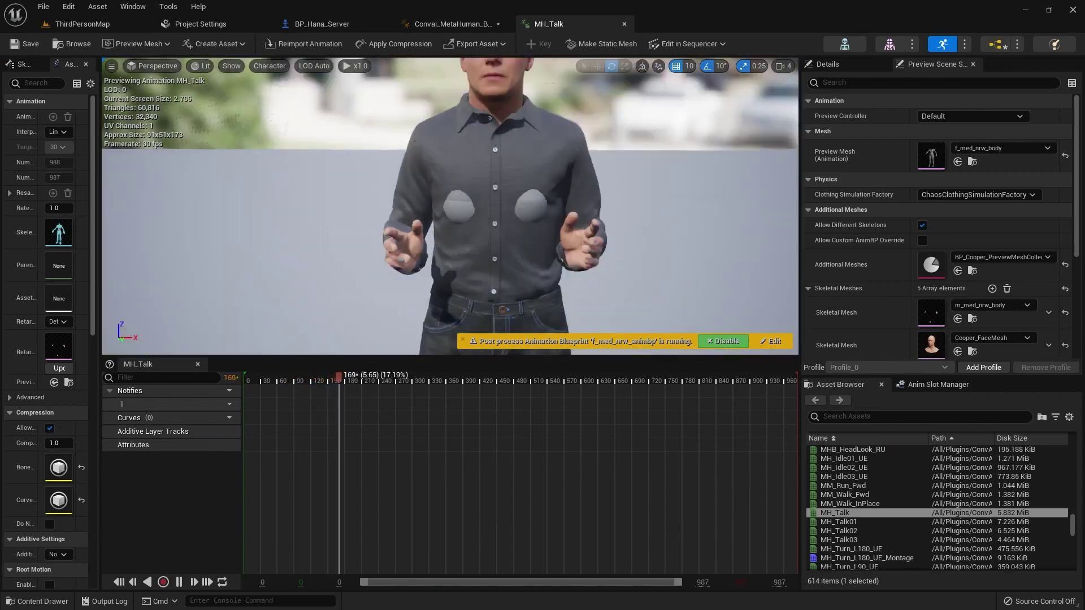
scroll(543, 230, "down", 4)
scroll(542, 230, "up", 2)
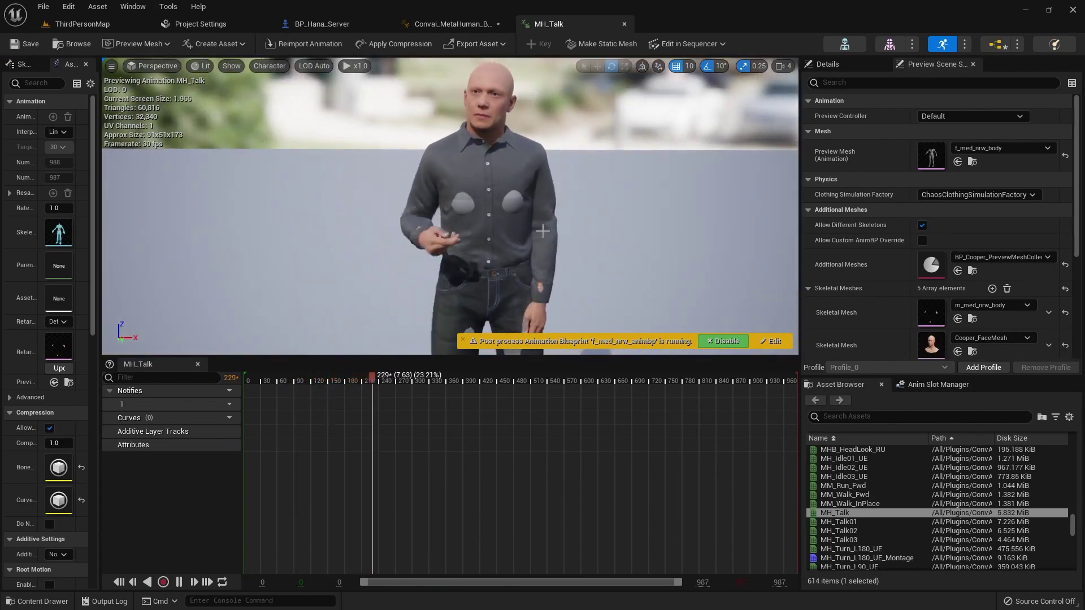
scroll(543, 230, "down", 2)
Return to Convai_MetaHuman_BodyAnim and inspect the Speed variable feeding Map Range Clamped for the upper body blend weight.
left_click(452, 23)
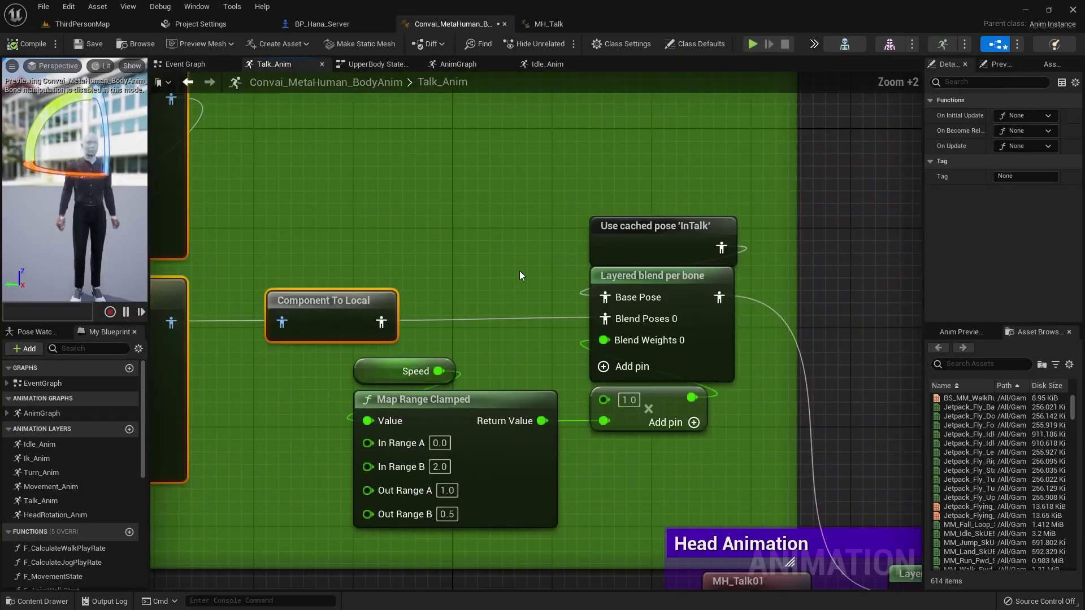
left_click(520, 271)
right_click_drag(450, 372, 407, 317)
mouse_move(330, 319)
left_mouse_down()
mouse_move(285, 323)
mouse_move(219, 375)
mouse_move(222, 345)
mouse_move(341, 322)
mouse_move(341, 335)
left_mouse_up()
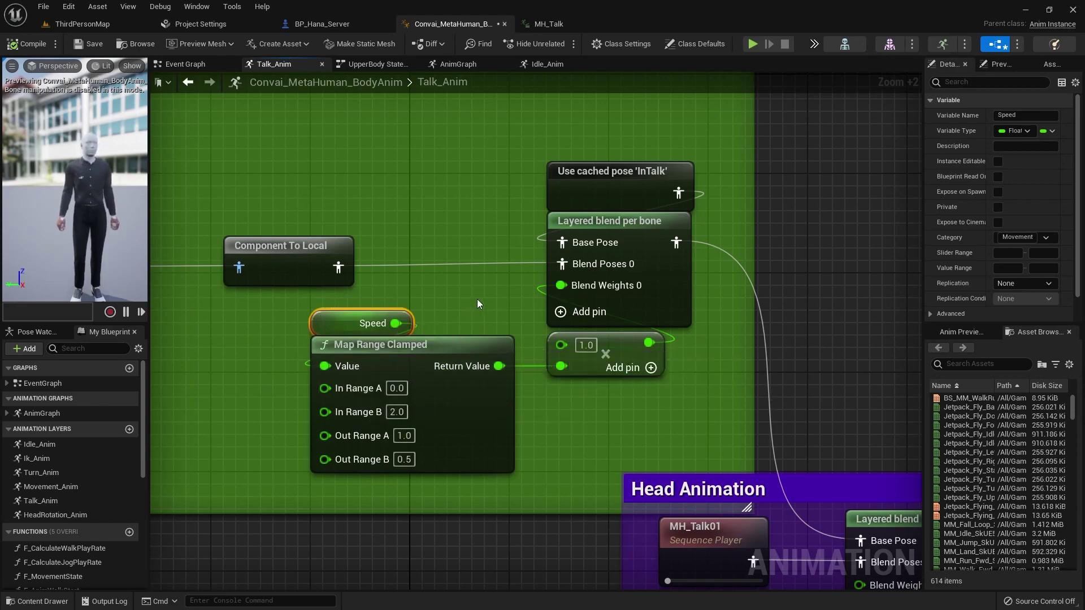
Move the Use cached pose 'InTalk' node clear of the upper body Layered blend per bone node.
left_click_drag(611, 192, 423, 165)
scroll(368, 223, "down", 5)
scroll(466, 338, "up", 3)
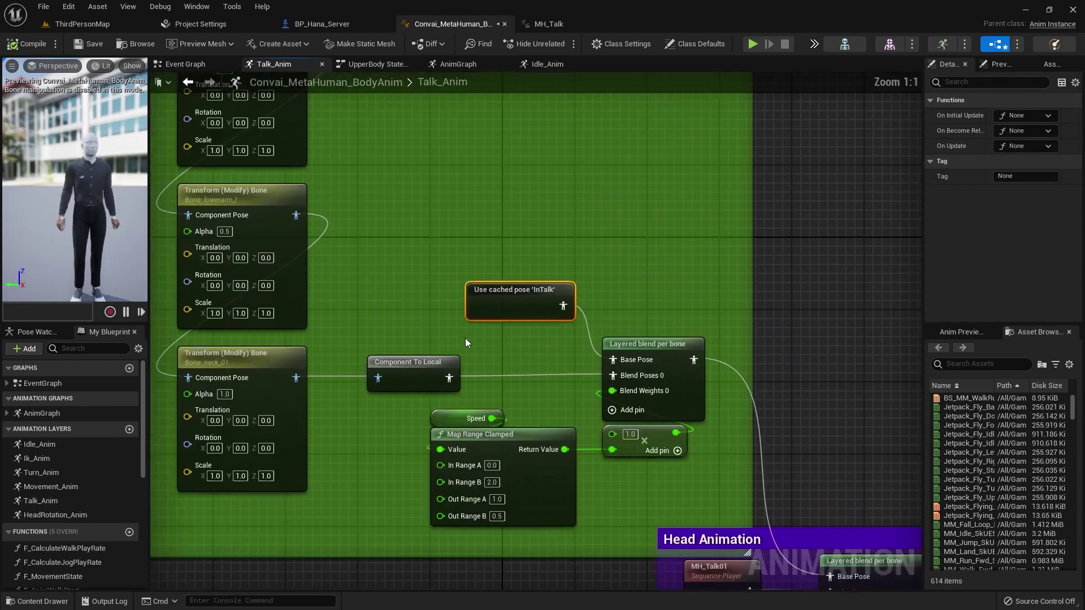
left_click_drag(531, 298, 504, 266)
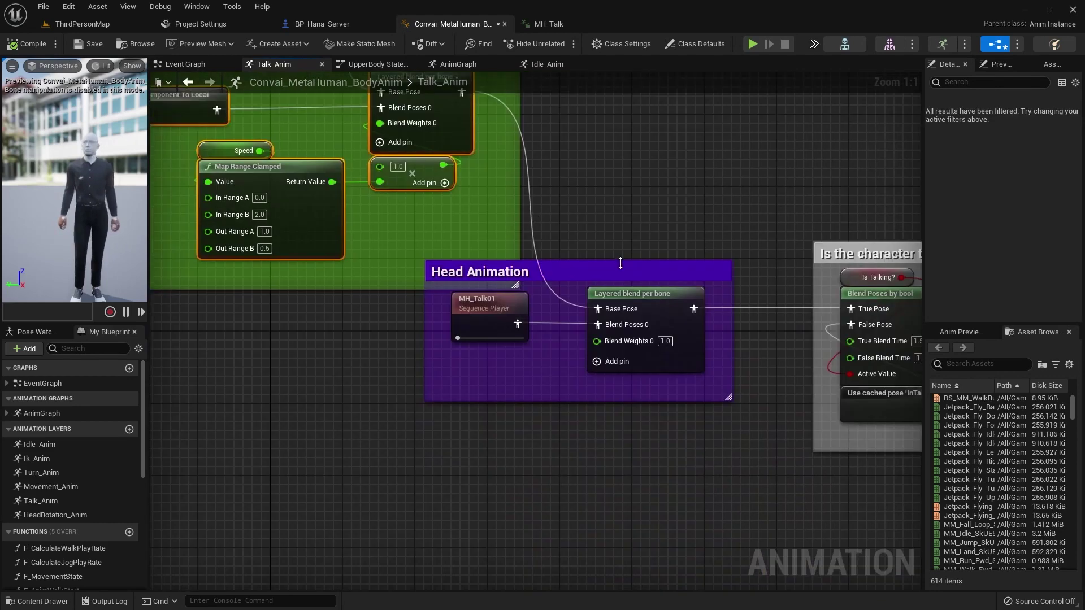
Move the Head Animation group down slightly in Talk_Anim and open its MH_Talk01 sequence for preview.
left_click_drag(632, 278, 648, 332)
right_click_drag(568, 340, 424, 327)
left_click(349, 351)
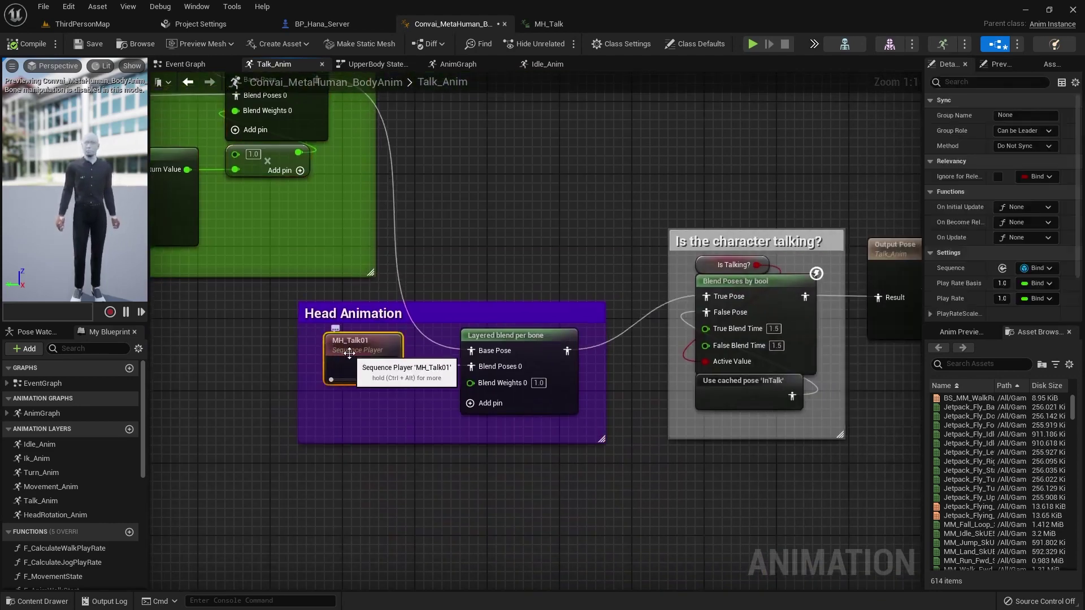
double_click(349, 353)
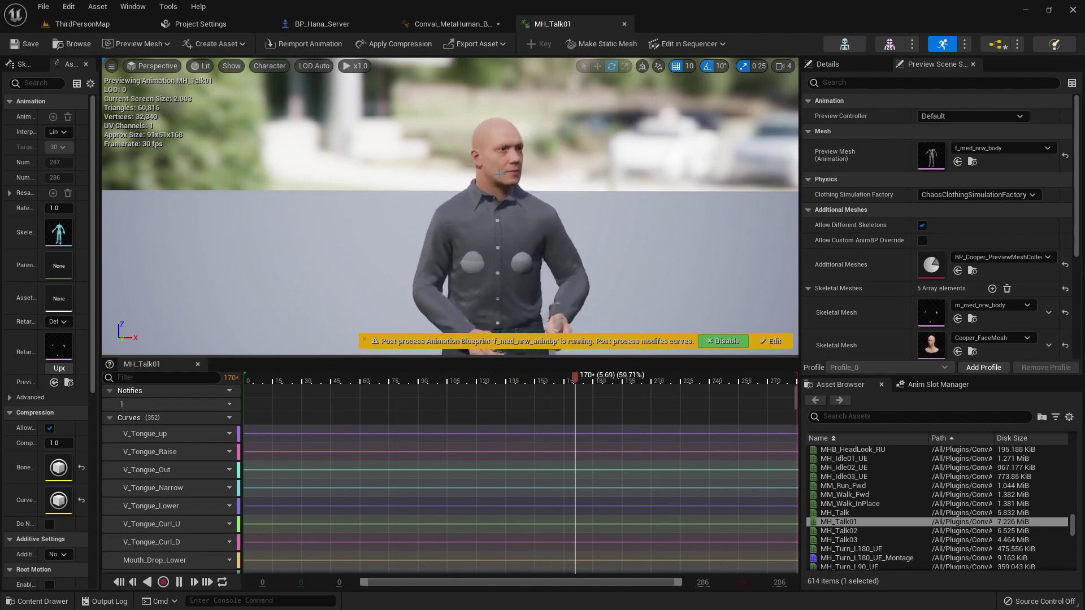
Return to the body animation blueprint and inspect the branch filter settings of Head Animation's Layered blend per bone.
left_click(450, 24)
left_click(254, 368)
scroll(254, 370, "down", 6)
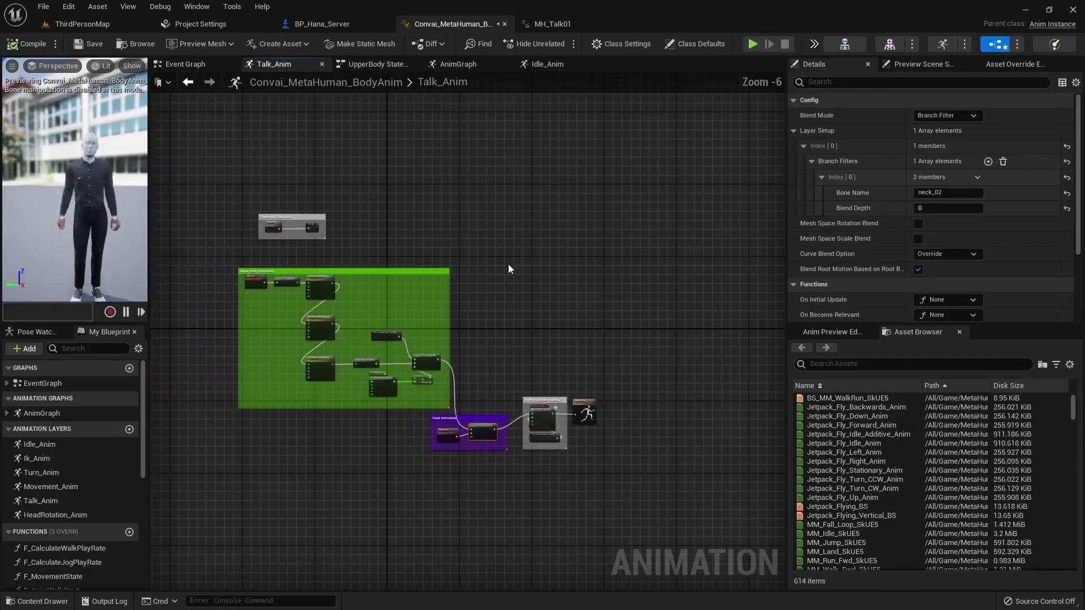
Move the "Is the character talking?" group and Output Pose level with the Head Animation group in Talk_Anim.
left_click_drag(497, 265, 244, 450)
scroll(488, 338, "up", 7)
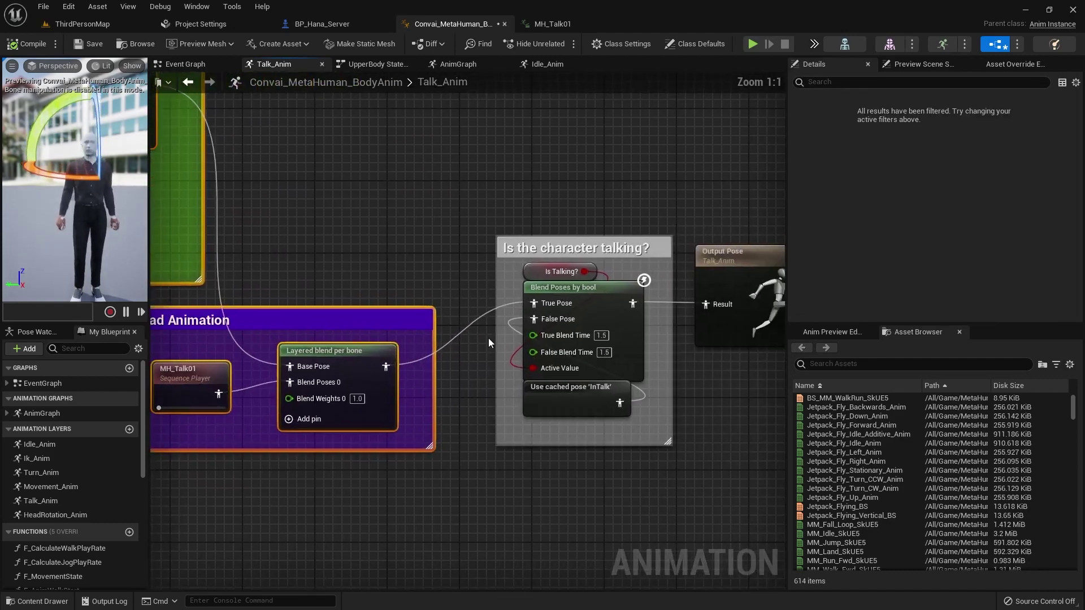
left_click(579, 403)
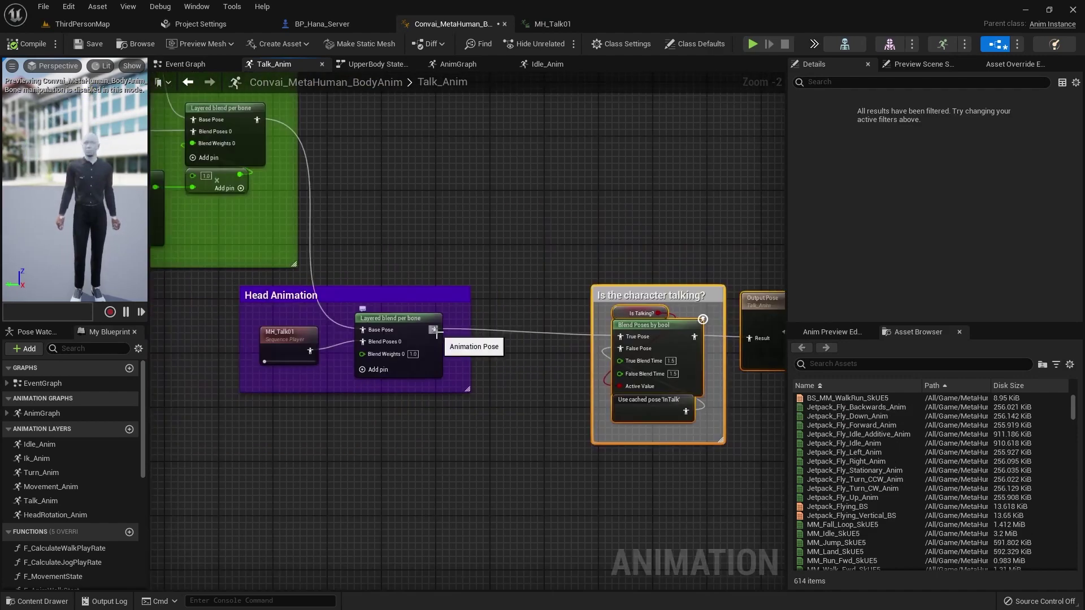
left_click(528, 398)
right_click_drag(527, 398, 493, 391)
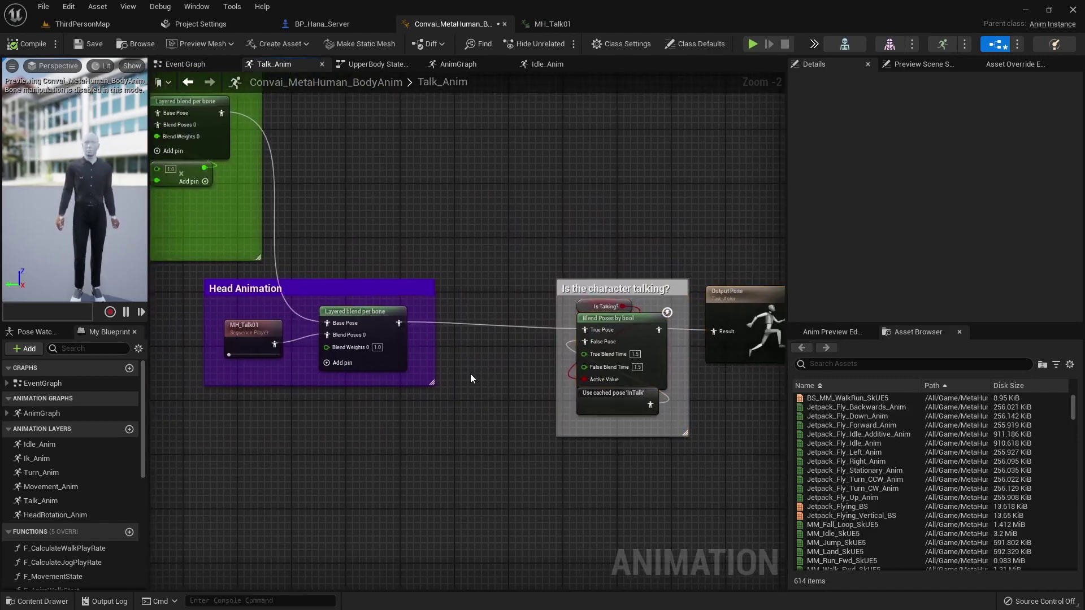
Try replacing the Head Animation input of Blend Poses by bool in Talk_Anim with a Play 'MH_Talk03' node.
left_click(397, 324, "alt")
right_click_drag(578, 442, 449, 414)
left_click_drag(438, 210, 605, 375)
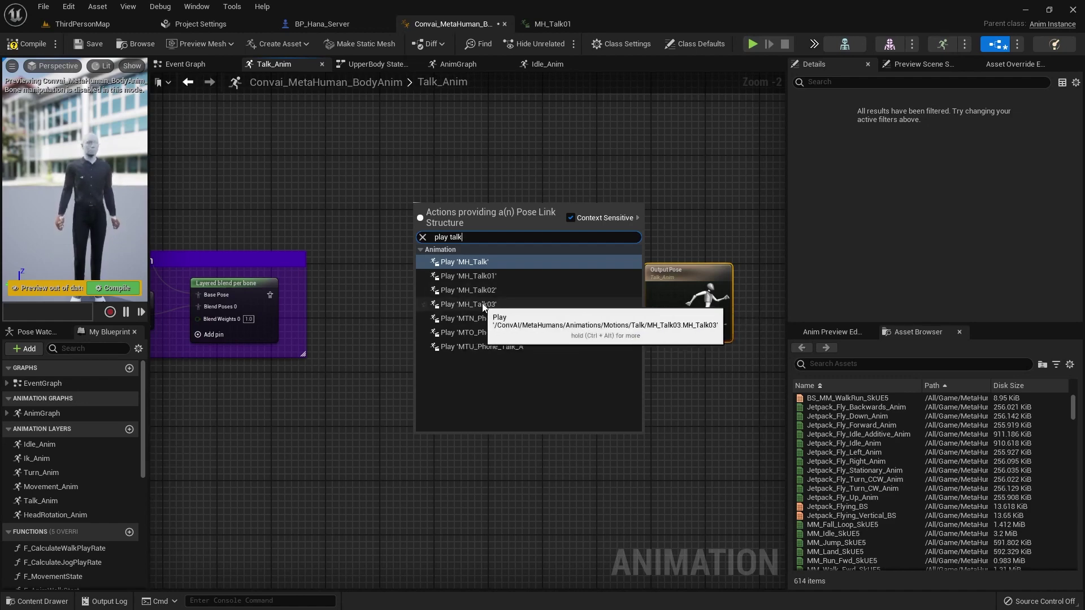
left_click(485, 304)
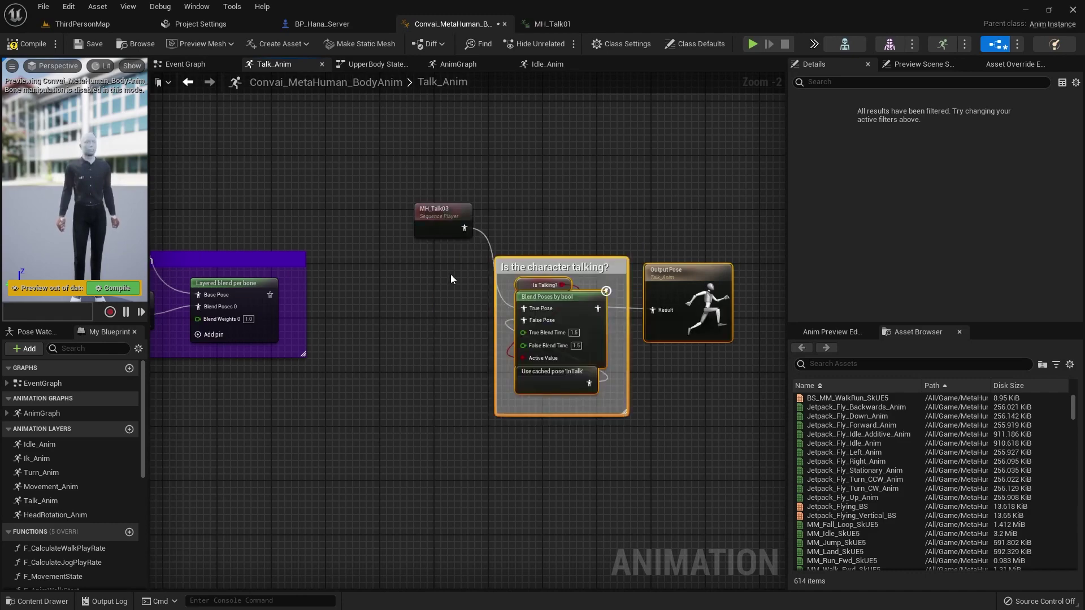
scroll(450, 273, "up", 2)
left_click(416, 235)
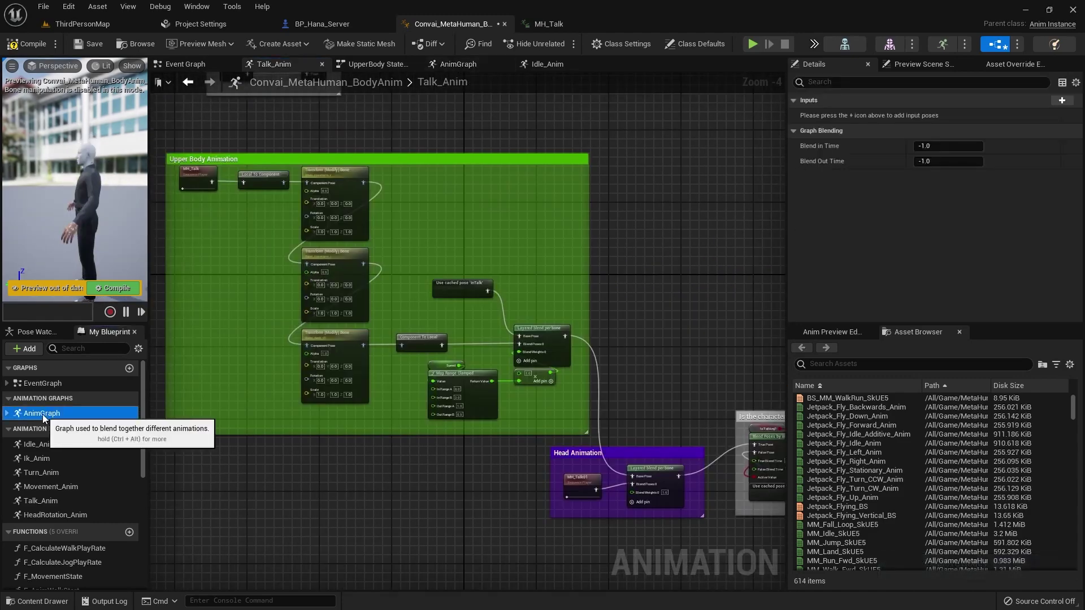
Bypass the Ik_Anim layer in AnimGraph's TO IK group by linking the cached pose 'ToIK' directly to To Turn, and compile.
double_click(41, 414)
scroll(442, 367, "up", 4)
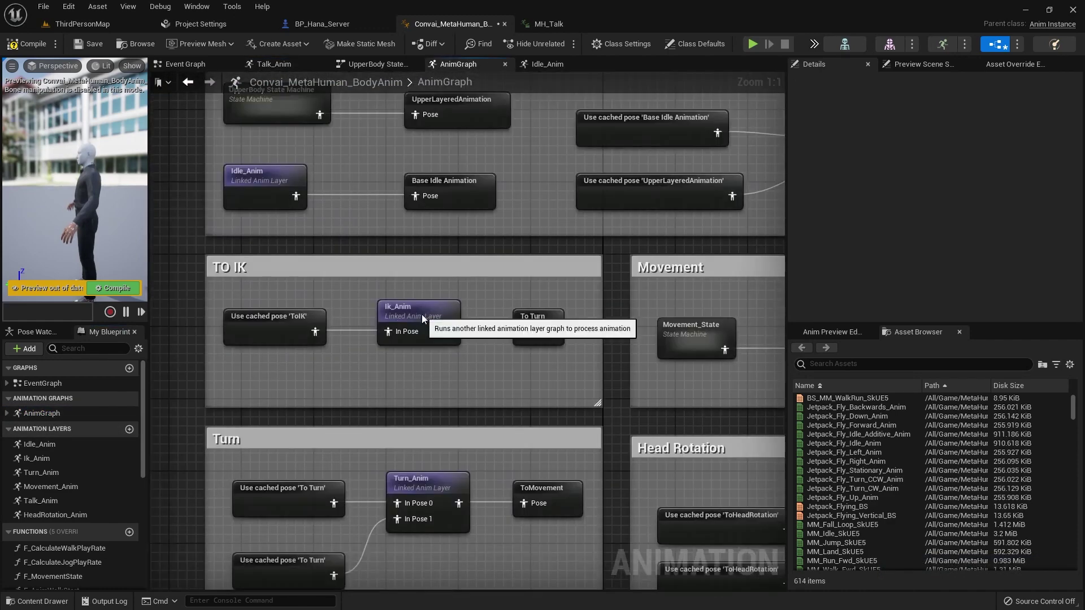
left_click(417, 316)
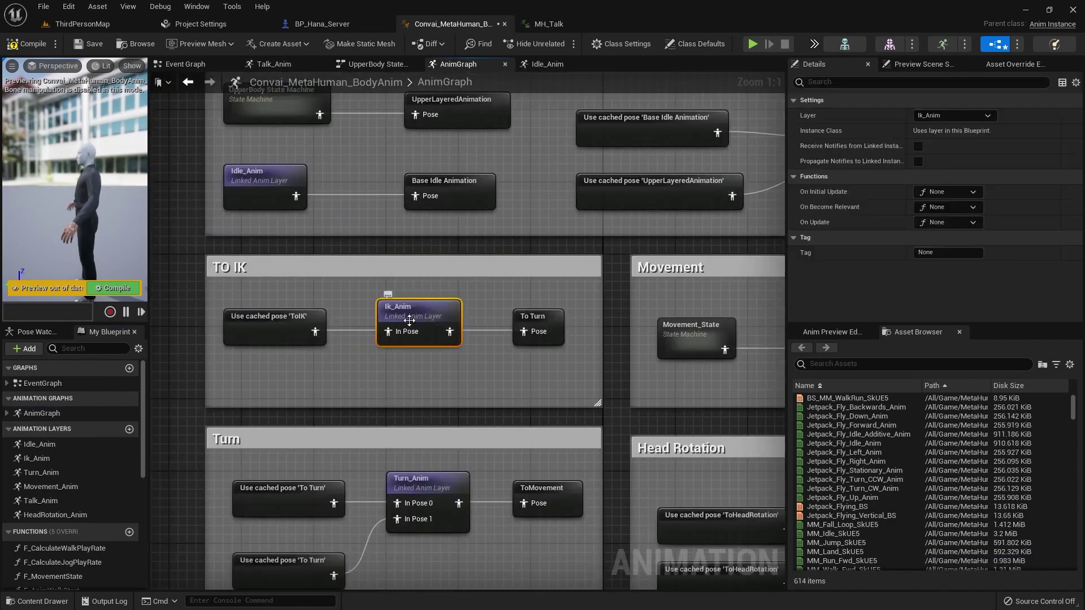
left_click_drag(414, 314, 397, 365)
left_click_drag(315, 332, 446, 340)
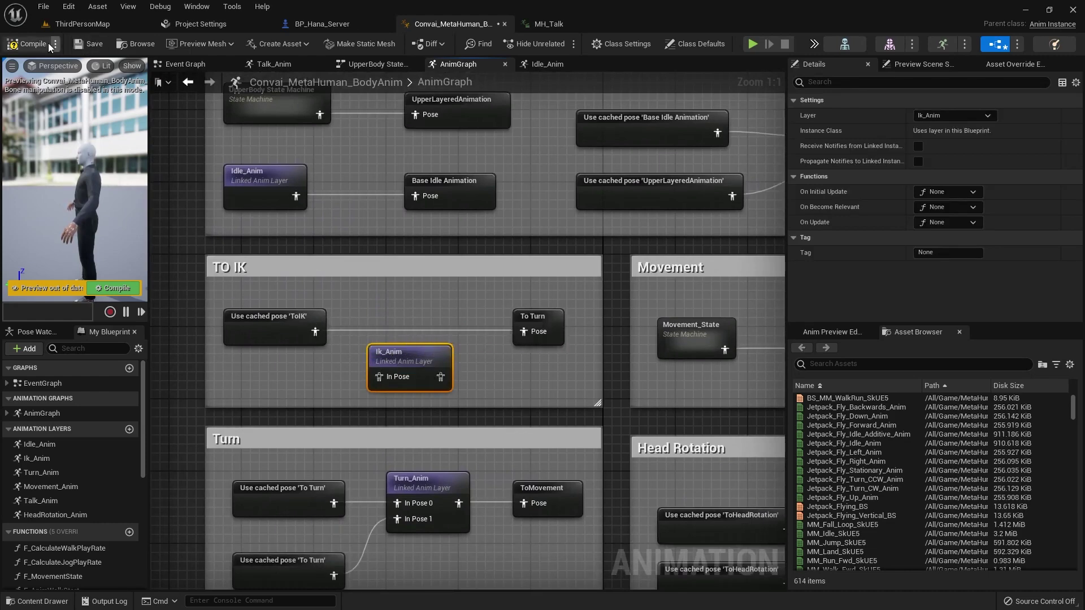
left_click(33, 44)
mouse_move(429, 371)
left_mouse_down()
mouse_move(420, 362)
mouse_move(433, 362)
left_mouse_up()
left_click_drag(293, 313, 297, 317)
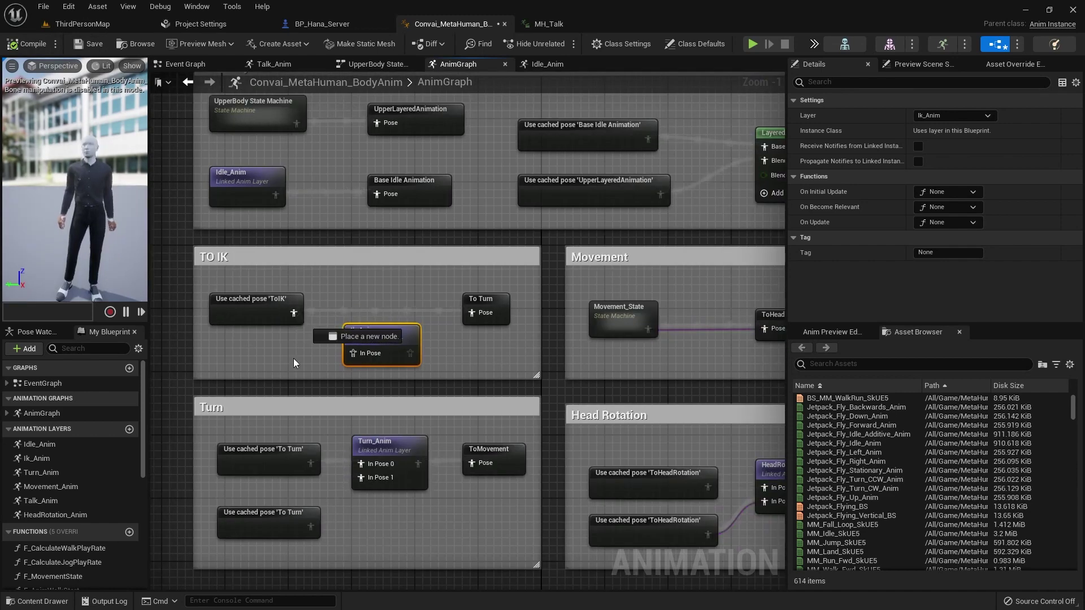
left_click(294, 358)
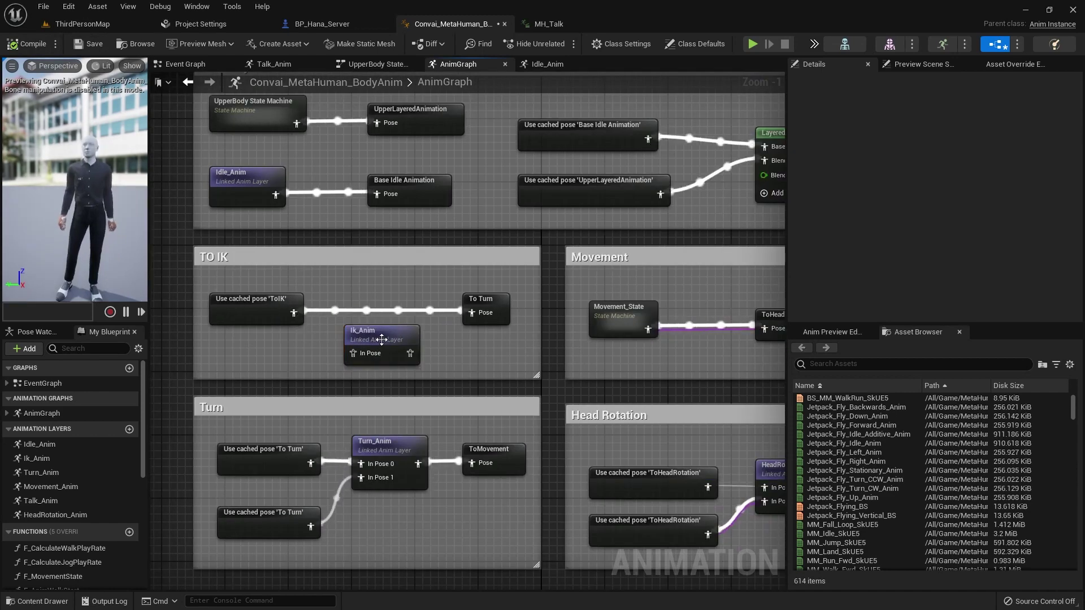
left_click_drag(293, 313, 472, 312)
left_click(390, 334)
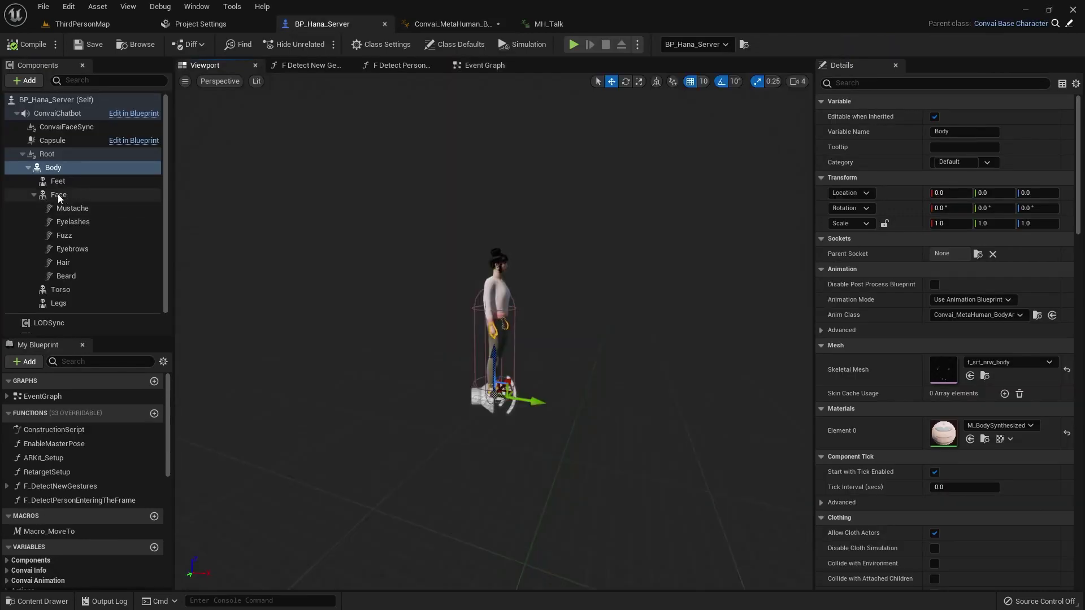
Open the animation blueprint of BP_Hana_Server's Face component and examine the LipSync + Blink Eyes and Manage Emotions groups in its AnimGraph.
left_click(56, 195)
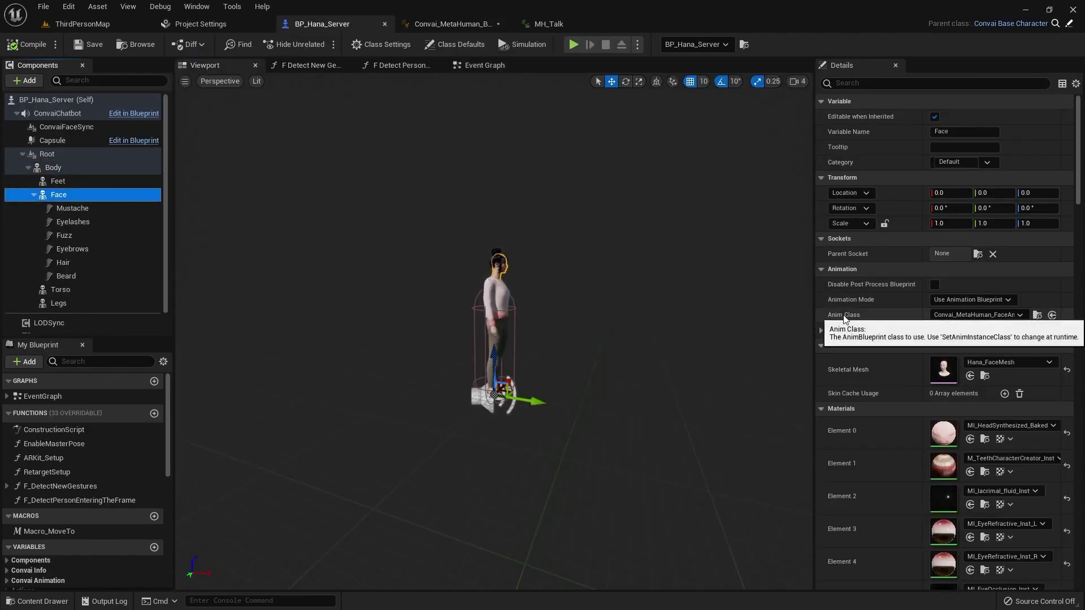
left_click(1038, 316)
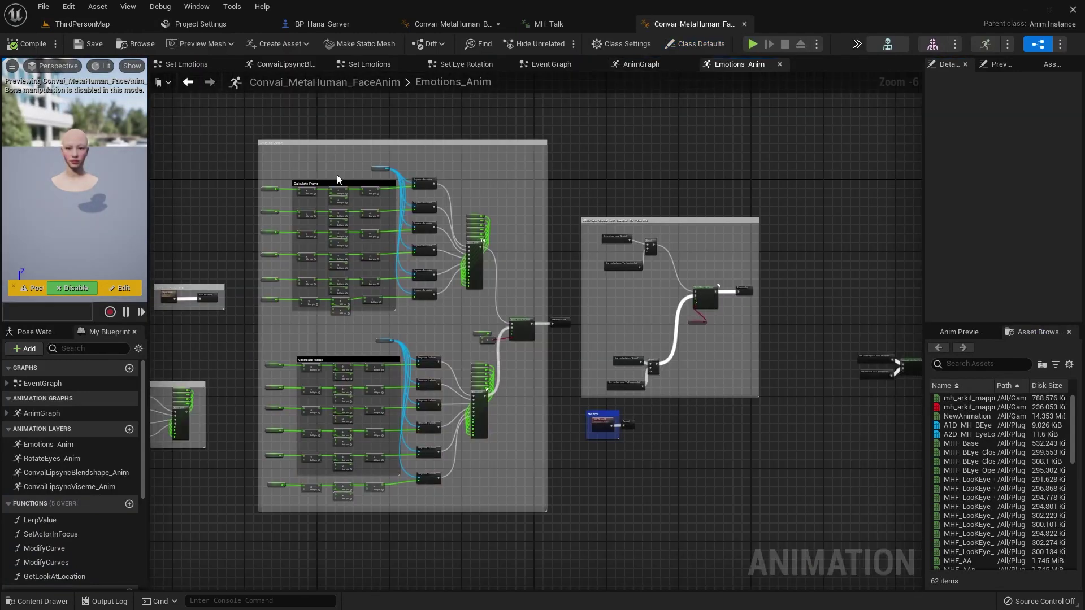
left_click(654, 66)
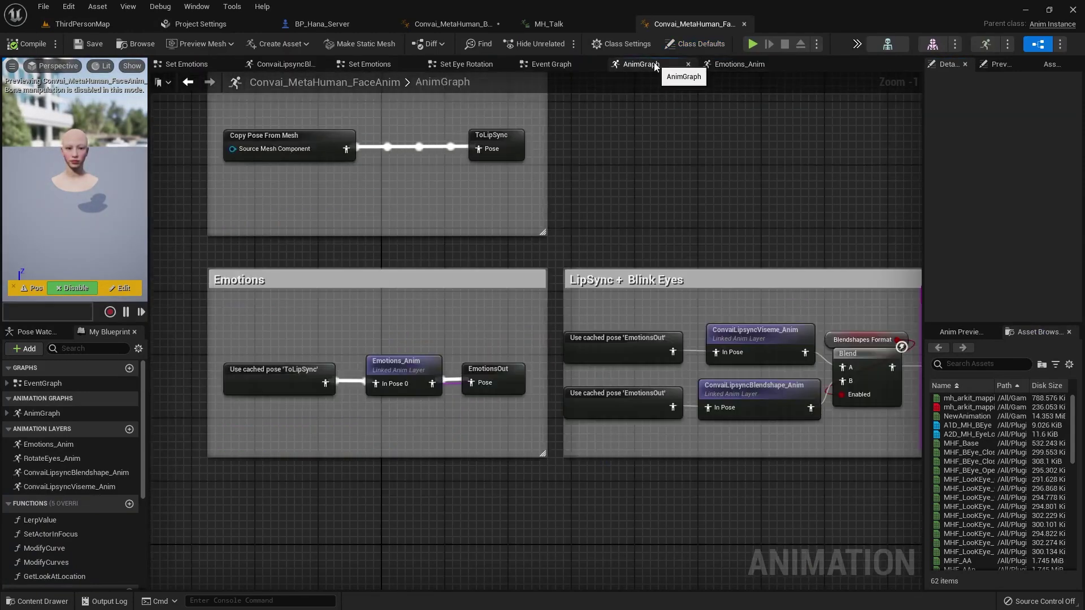
right_click_drag(767, 217, 482, 195)
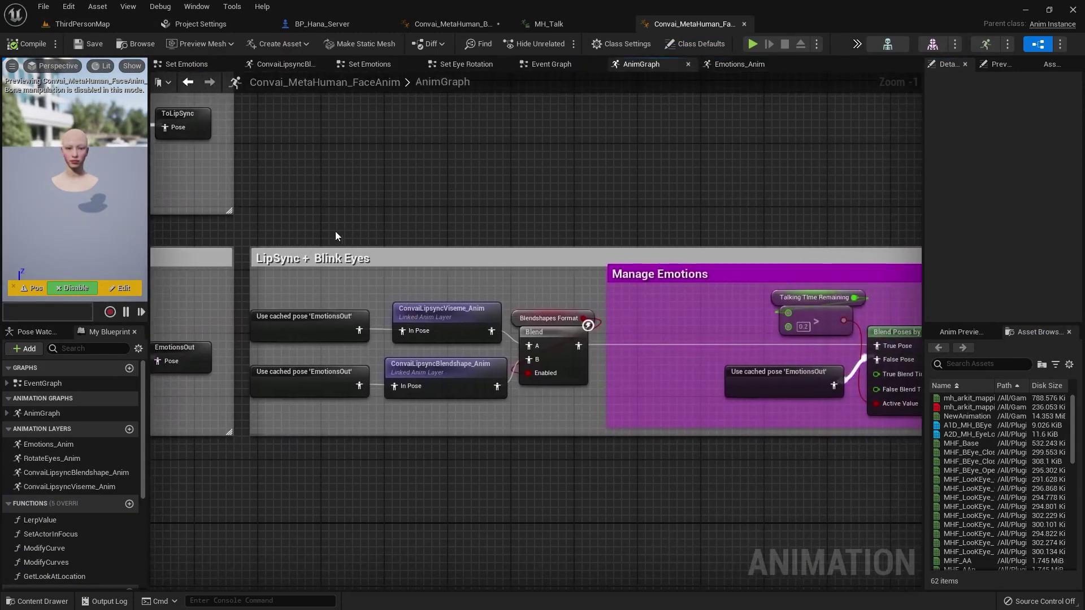
scroll(336, 236, "down", 1)
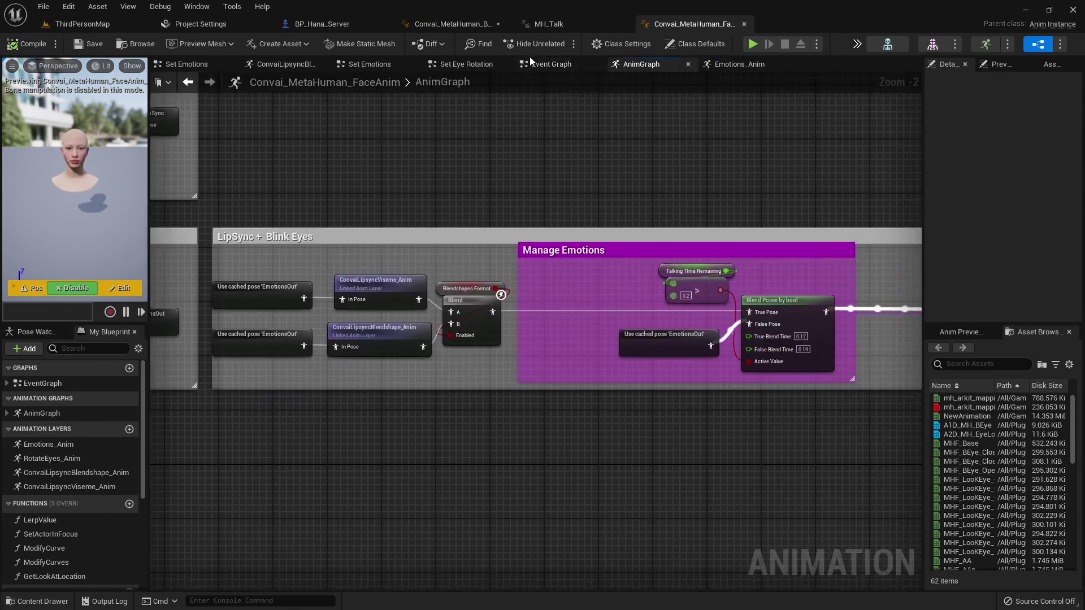
Open the Set Eye Rotation collapsed graph from the face animation blueprint's Event Graph.
left_click(545, 66)
right_click_drag(406, 228, 351, 231)
left_click(582, 226)
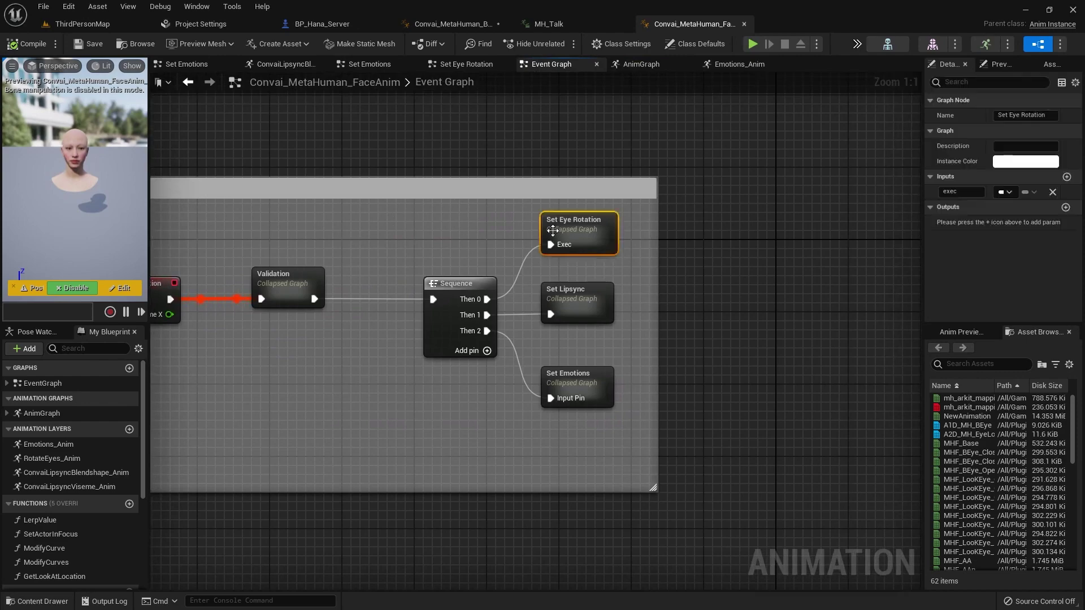
double_click(581, 227)
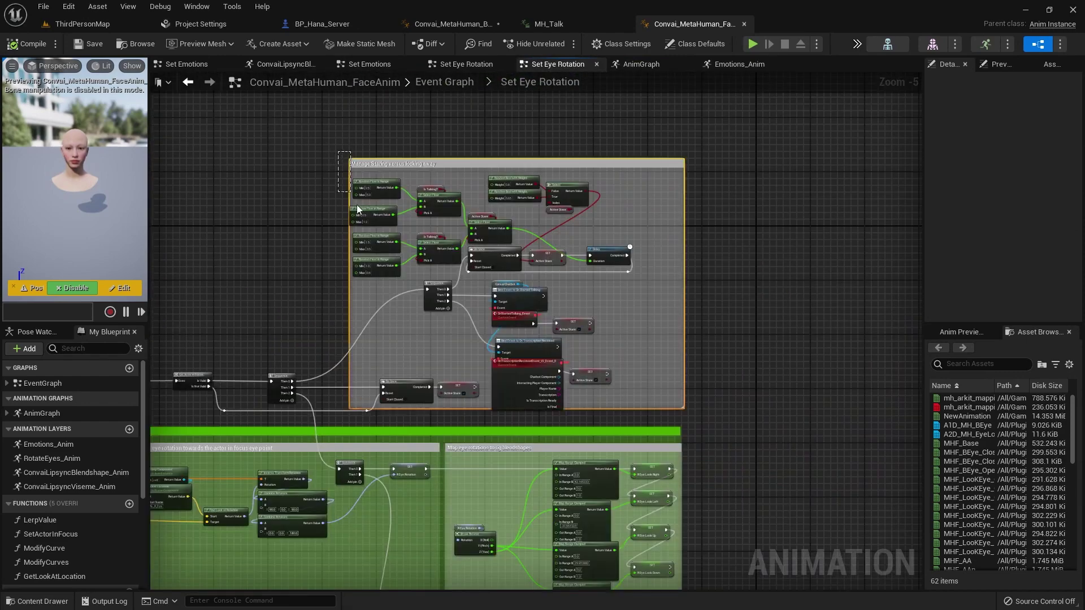
Delete the grey comment group with the random float and Active Stare nodes in Set Eye Rotation, and undo the deletion.
left_click_drag(357, 209, 687, 418)
scroll(290, 376, "up", 1)
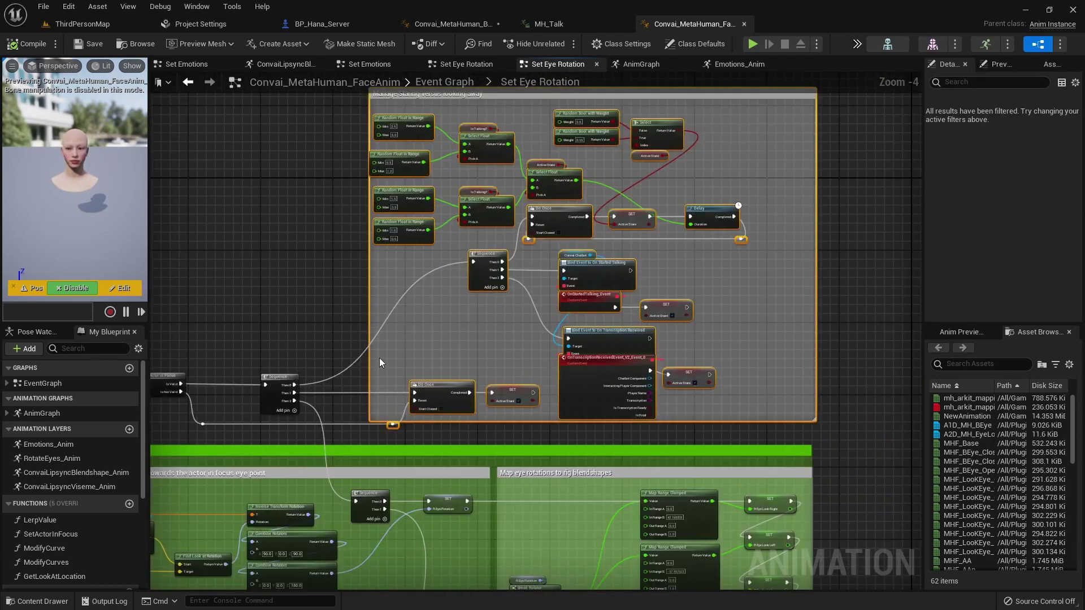
key("Delete")
right_click_drag(364, 382, 435, 365)
key("ctrl+z")
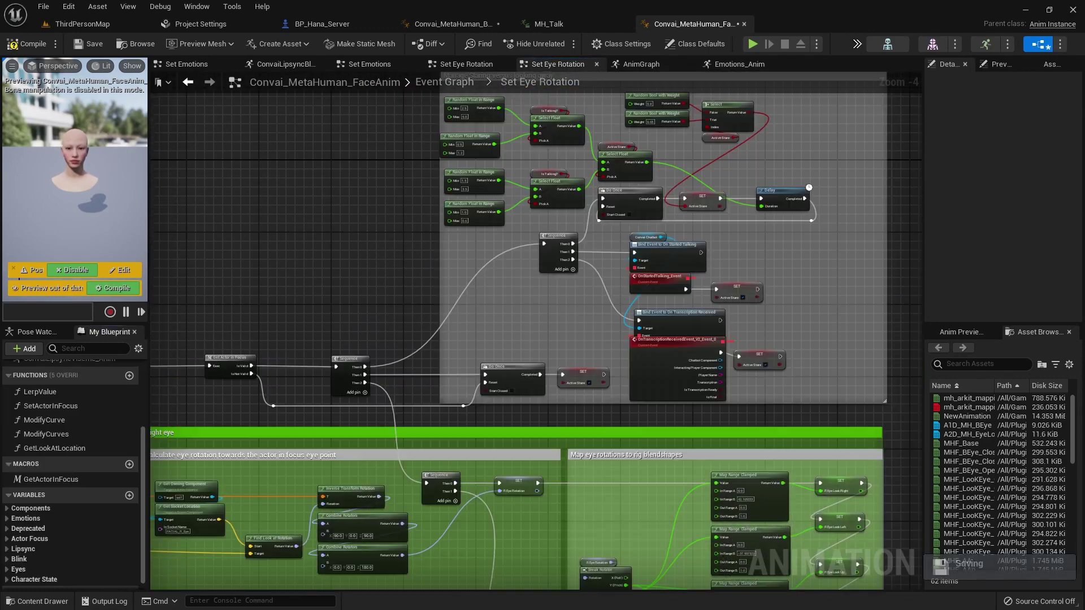
Find the LookExactlyAtCamera Boolean variable in the Eyes category and show its details.
left_click(88, 348)
type("lookex")
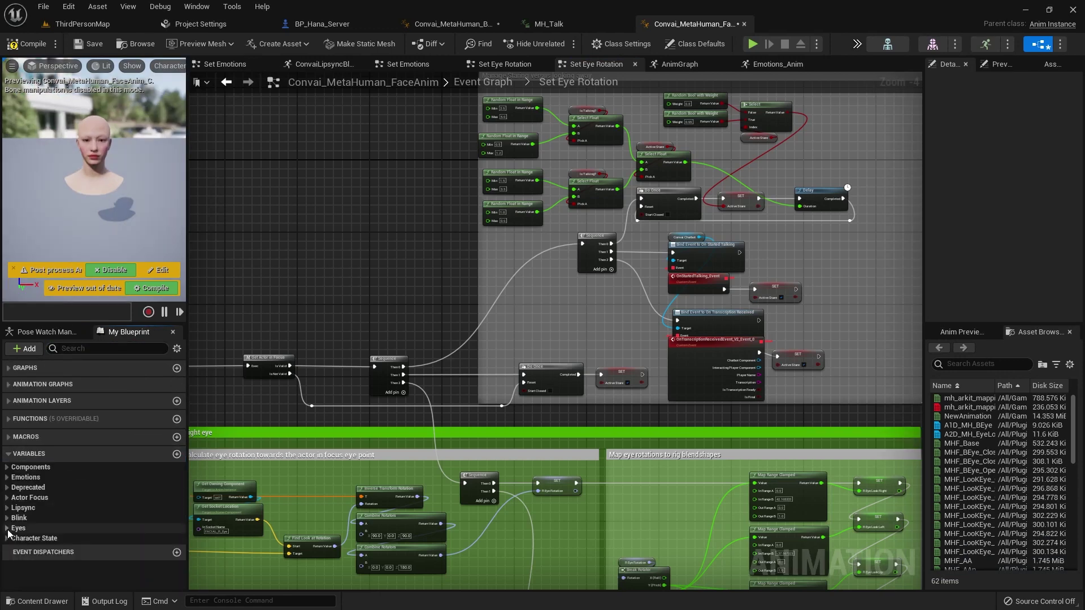
left_click(8, 529)
scroll(58, 492, "down", 6)
left_click(54, 555)
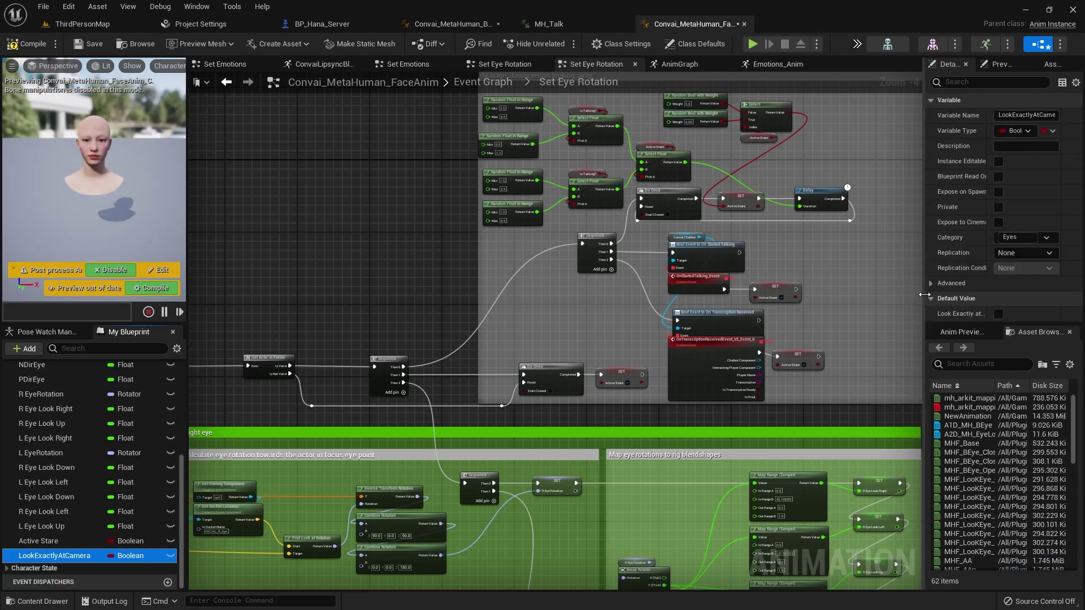
Enable the default value of LookExactlyAtCamera, and compile and save the face animation blueprint.
left_click_drag(924, 299, 881, 297)
left_click(975, 314)
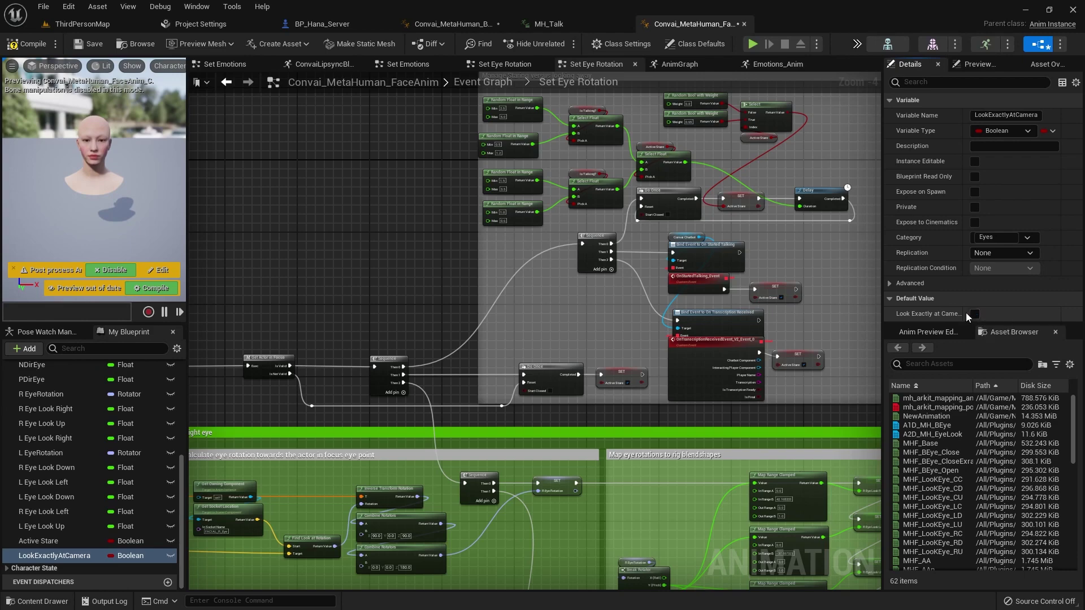
left_click(27, 44)
key("ctrl+s")
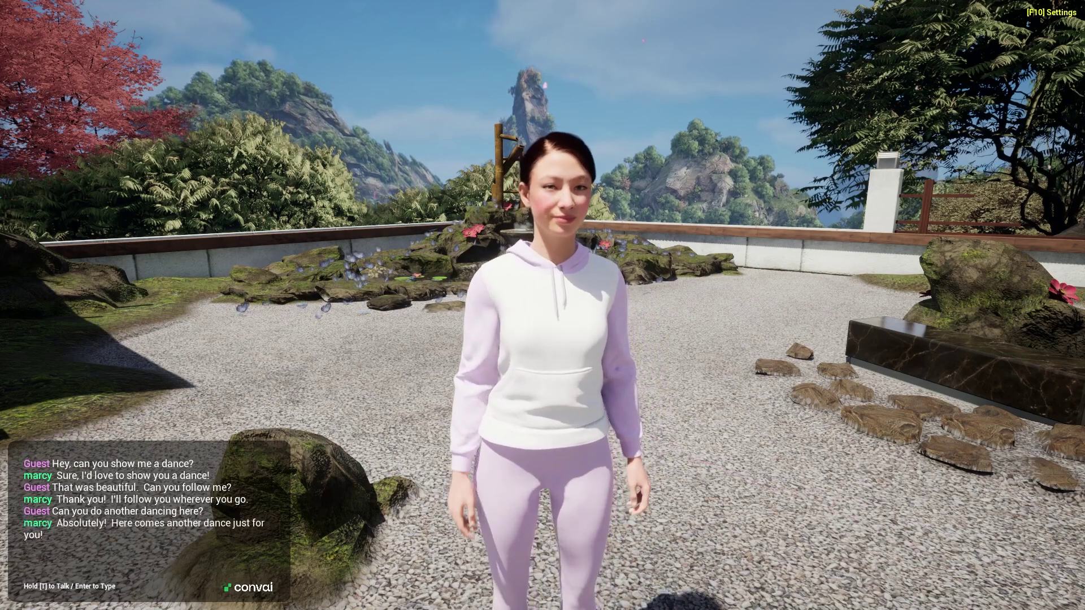
Move the player back and sideways in the running garden level to watch the NPC perform the dance.
key("s")
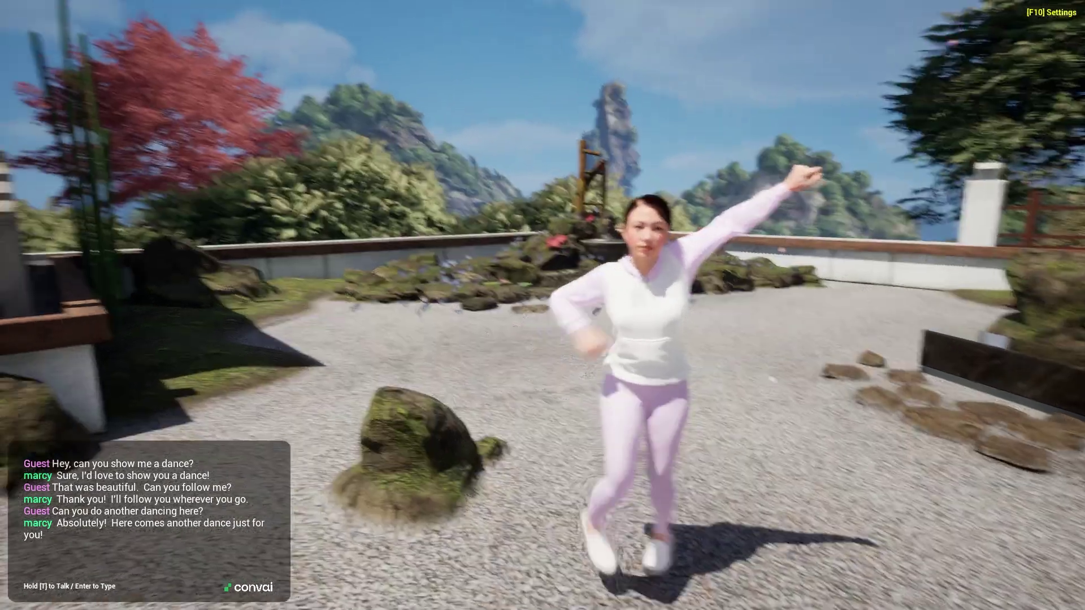
key("d")
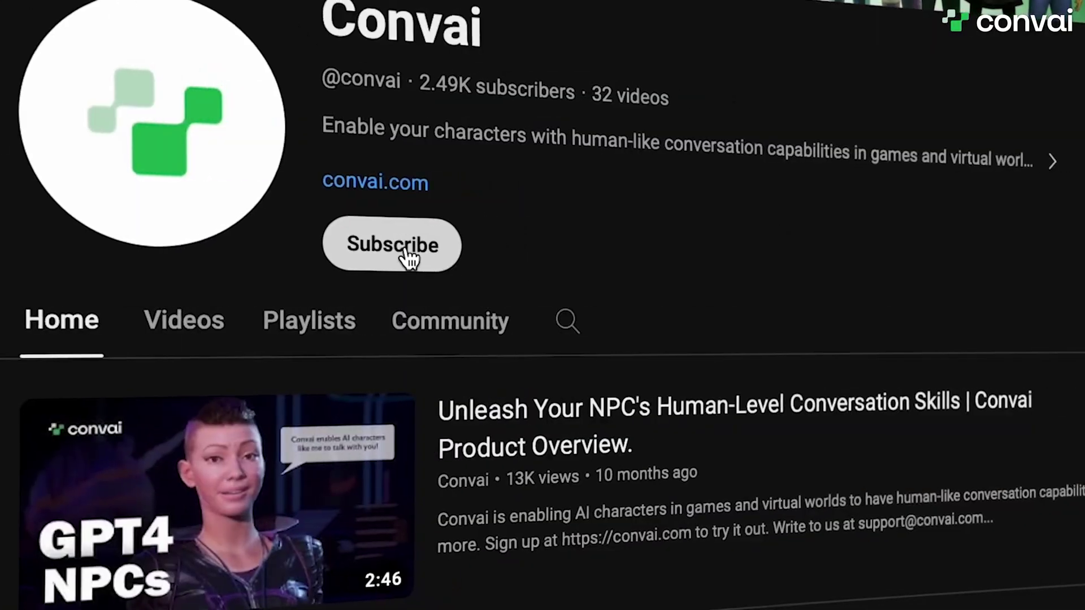
Switch to YouTube, subscribe to the Convai channel and choose a setting from its notification options.
left_click(410, 256)
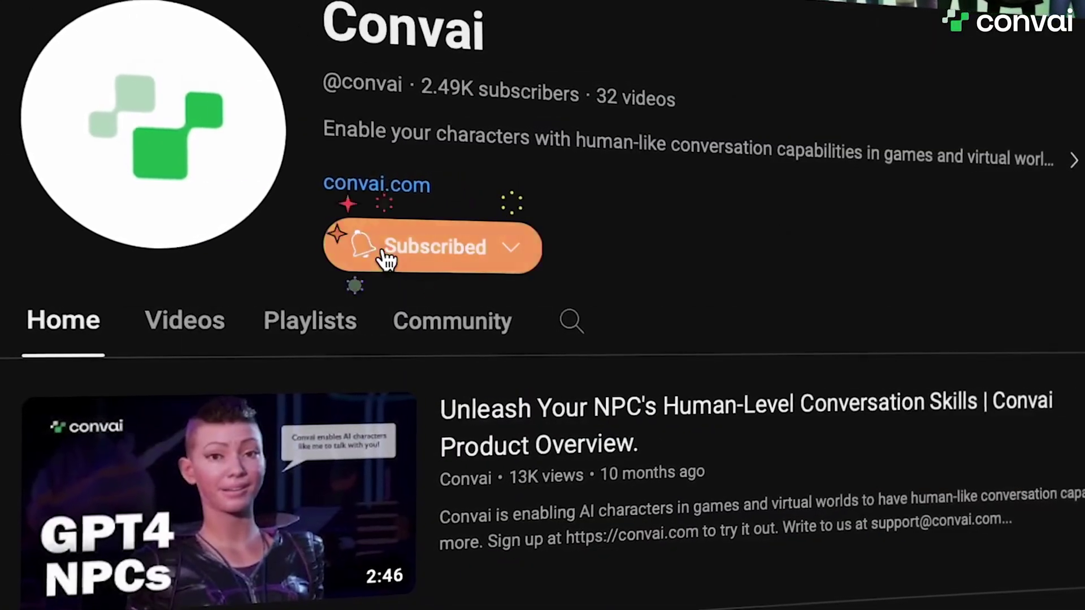
left_click(368, 260)
left_click(393, 310)
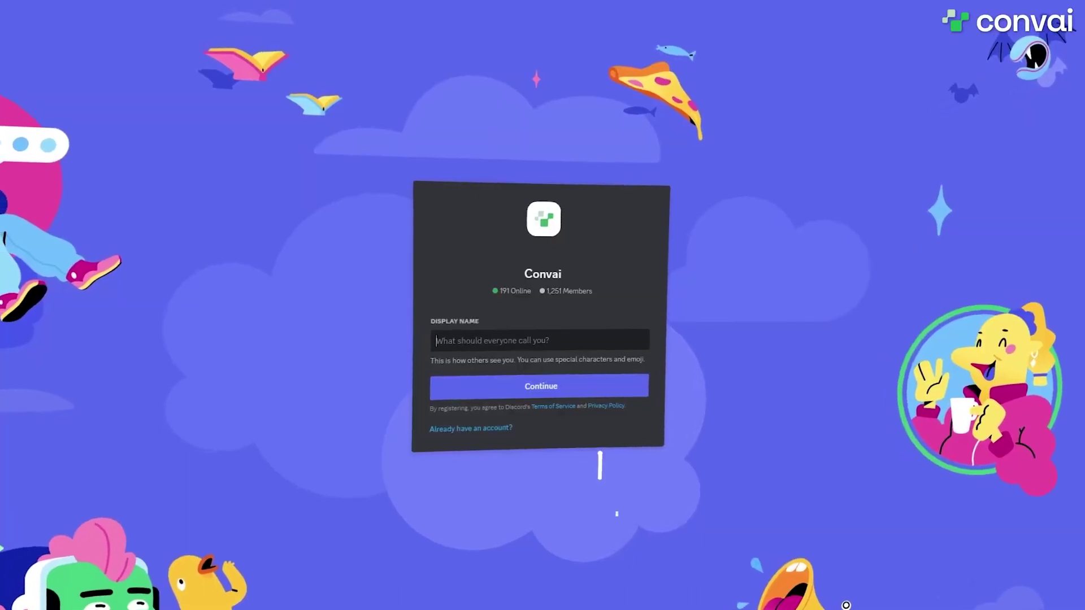
Enter Awesome Convai User as the display name on the Convai Discord invitation page.
type("Aw")
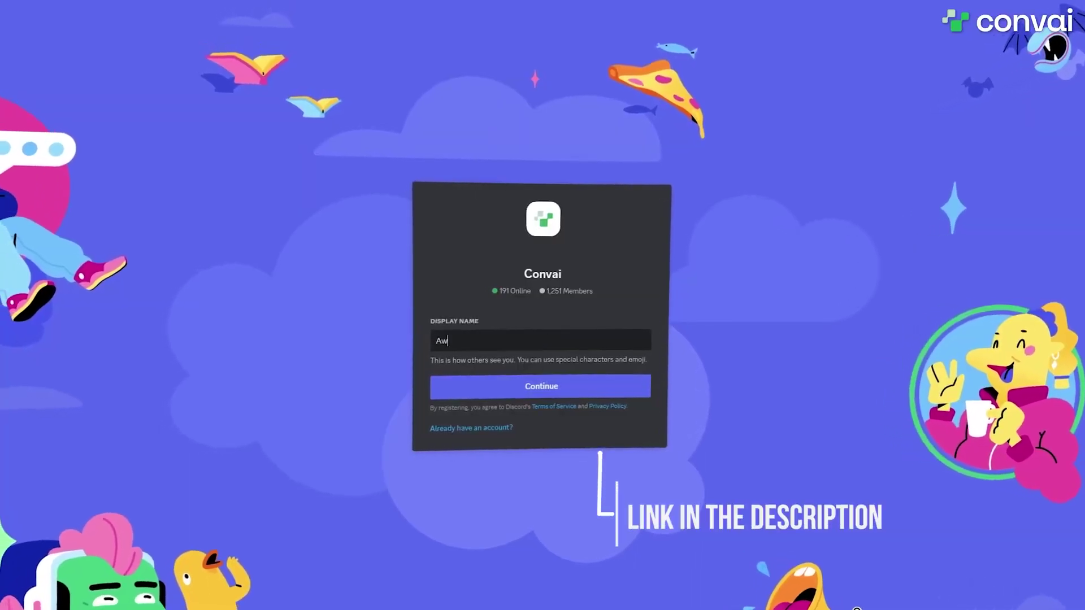
type("esome Convai User")
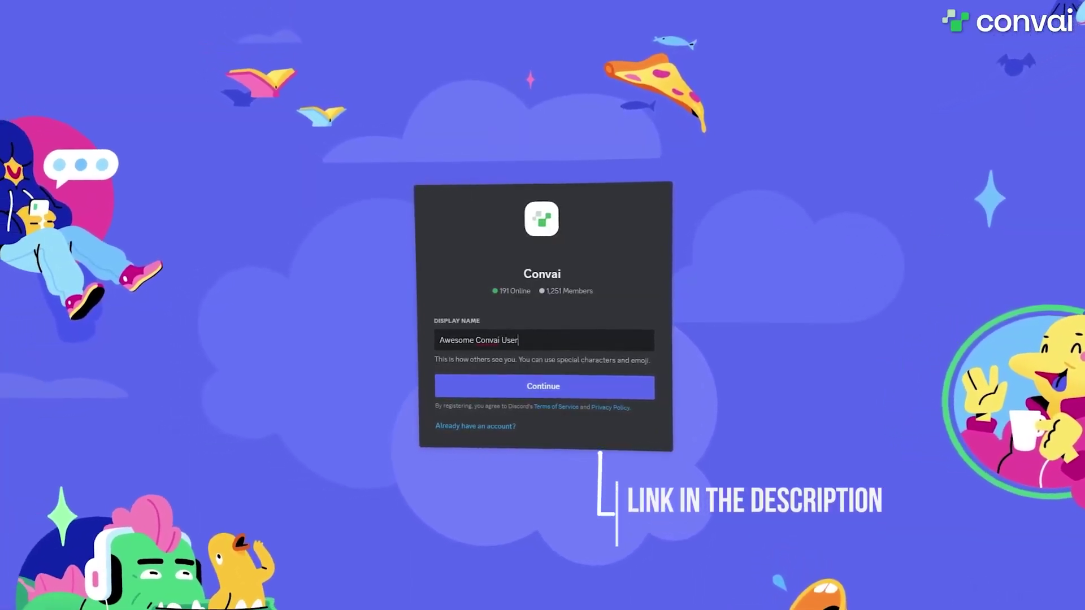